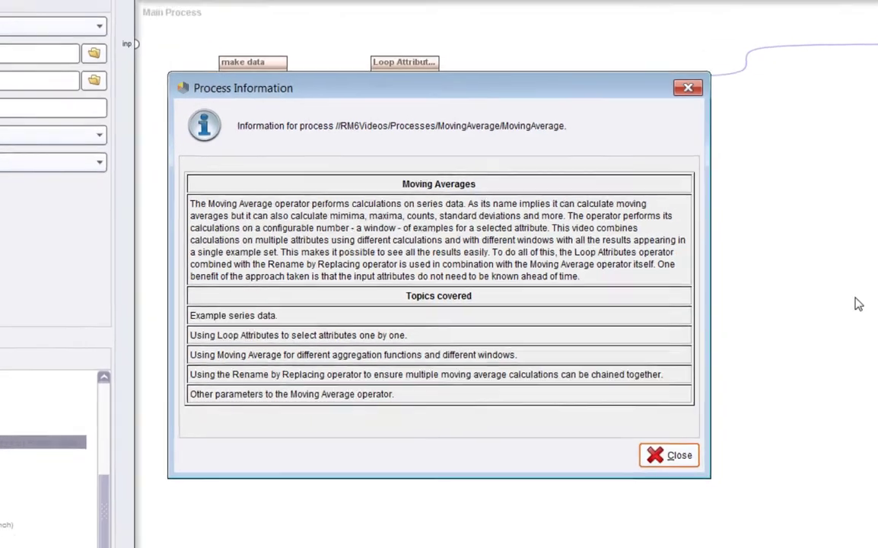
# Step: Set a breakpoint after the make data operator and run the process
pyautogui.press('Escape')
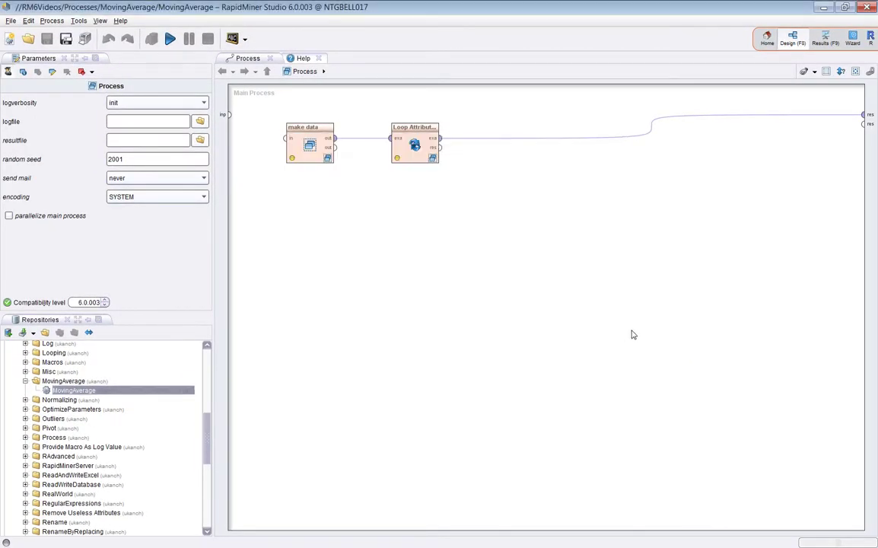
pyautogui.click(304, 141)
pyautogui.click(305, 141)
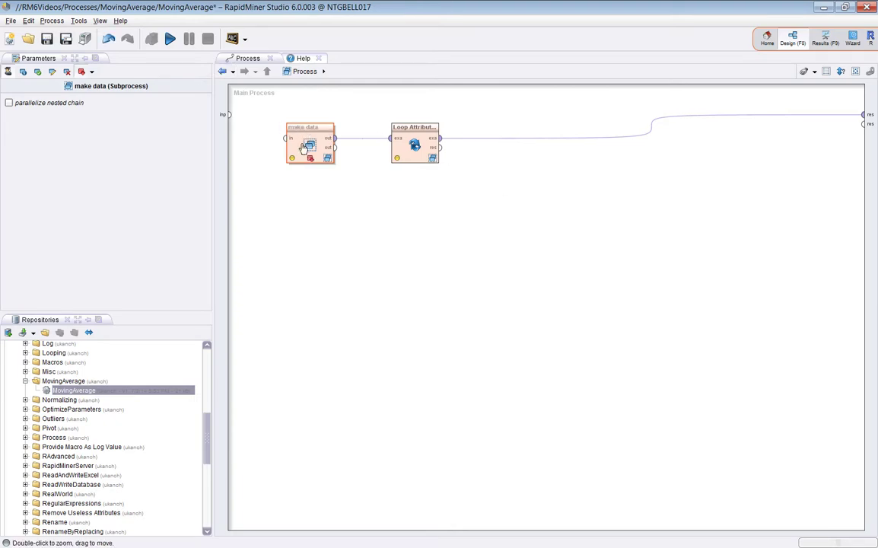
pyautogui.click(171, 41)
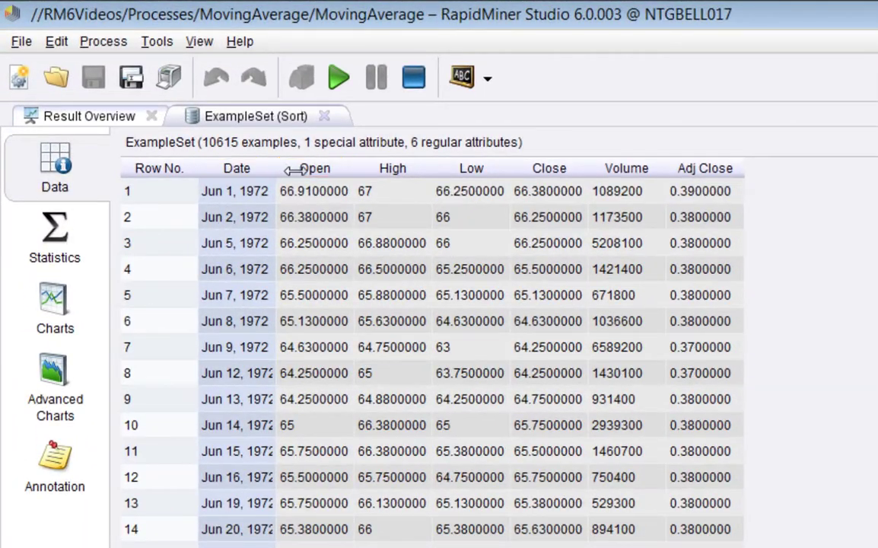
# Step: Examine the example set's dates and the advanced chart of Open and Volume, and stop the process to return to the design
pyautogui.moveTo(294, 169); pyautogui.dragTo(321, 169)
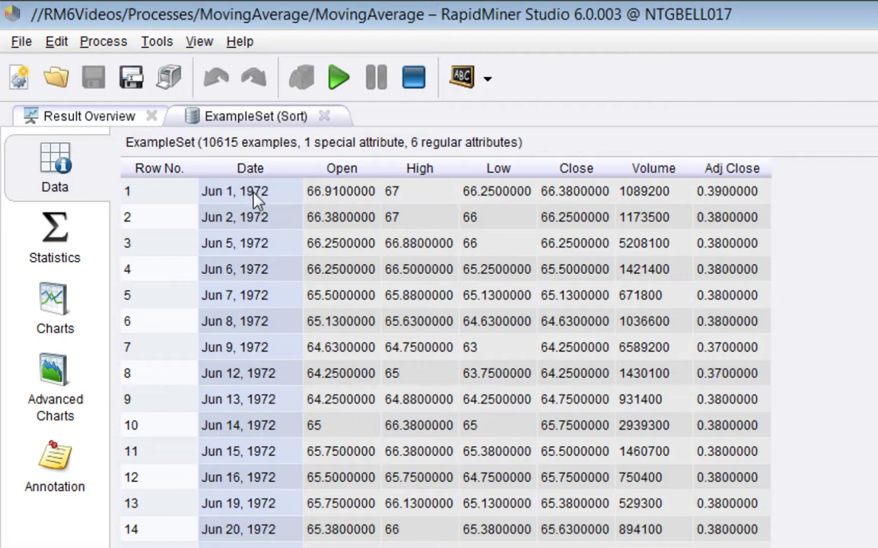
pyautogui.click(47, 388)
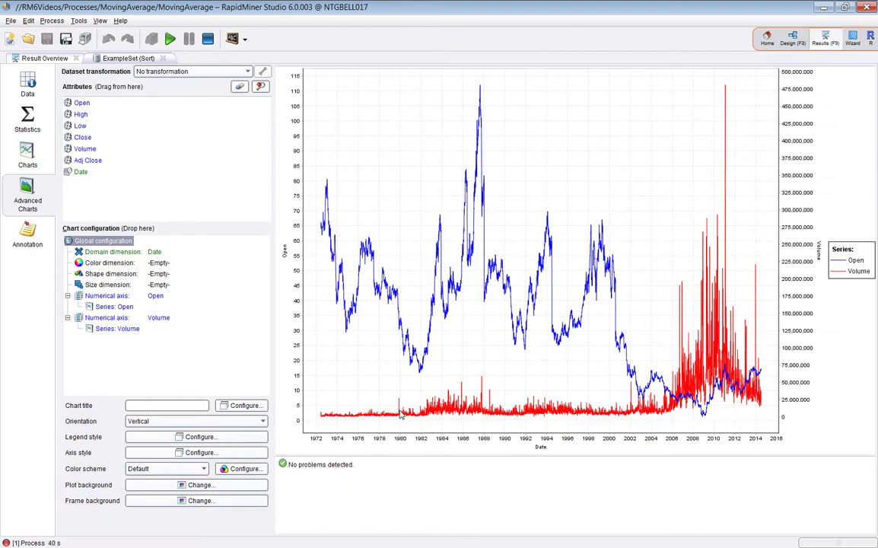
pyautogui.moveTo(405, 415)
pyautogui.click(207, 41)
pyautogui.click(792, 38)
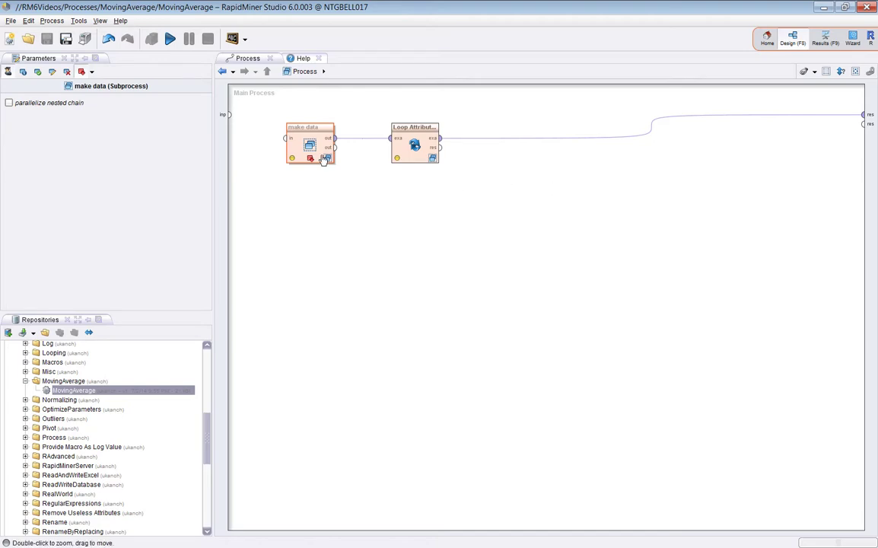
# Step: Clear the breakpoint on make data and open the Loop Attributes subprocess after checking its iteration macro
pyautogui.click(429, 152)
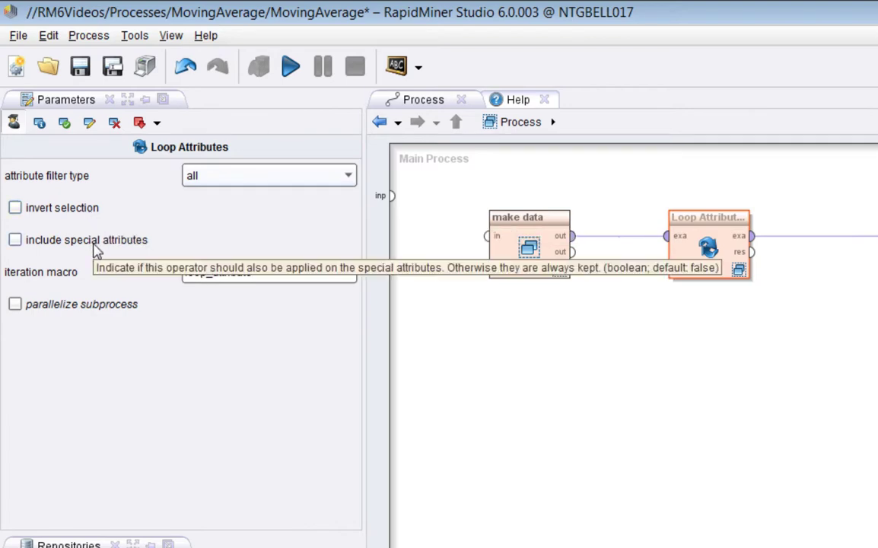
pyautogui.moveTo(274, 281); pyautogui.dragTo(138, 281)
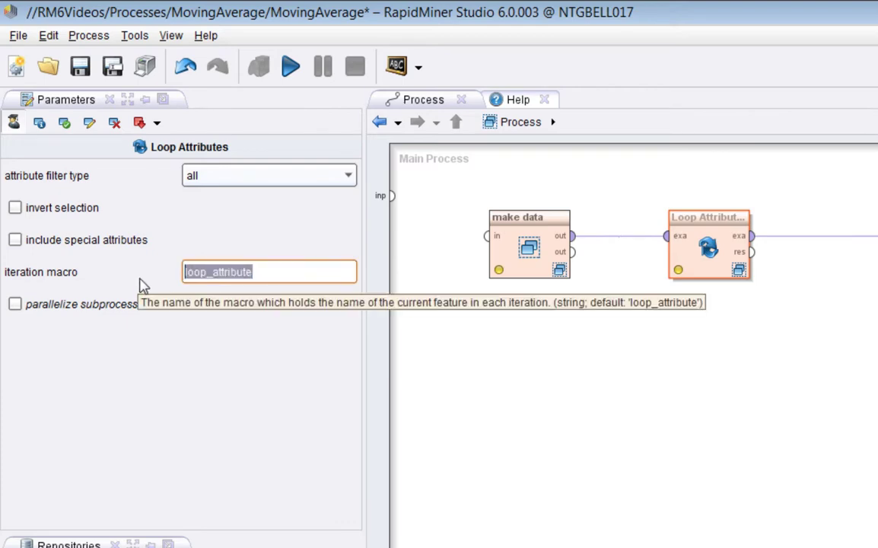
pyautogui.click(294, 272)
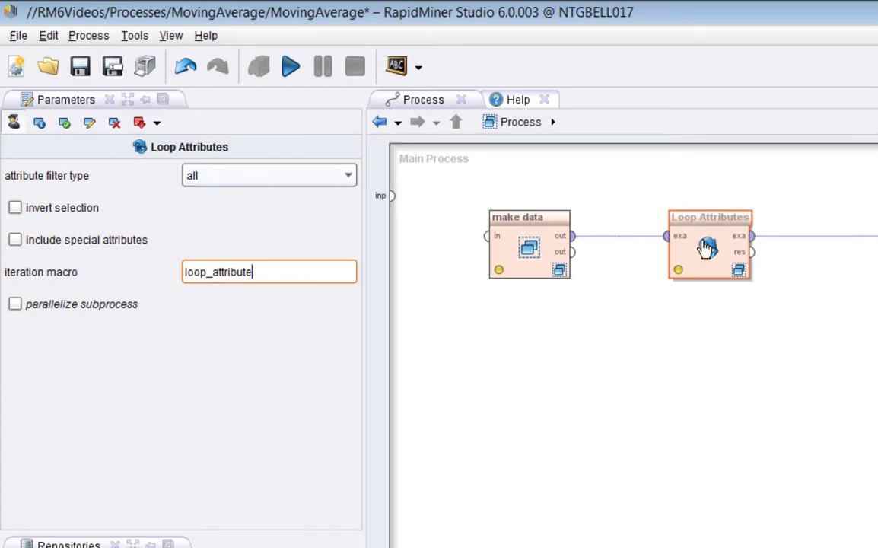
pyautogui.click(708, 248)
pyautogui.doubleClick(708, 247)
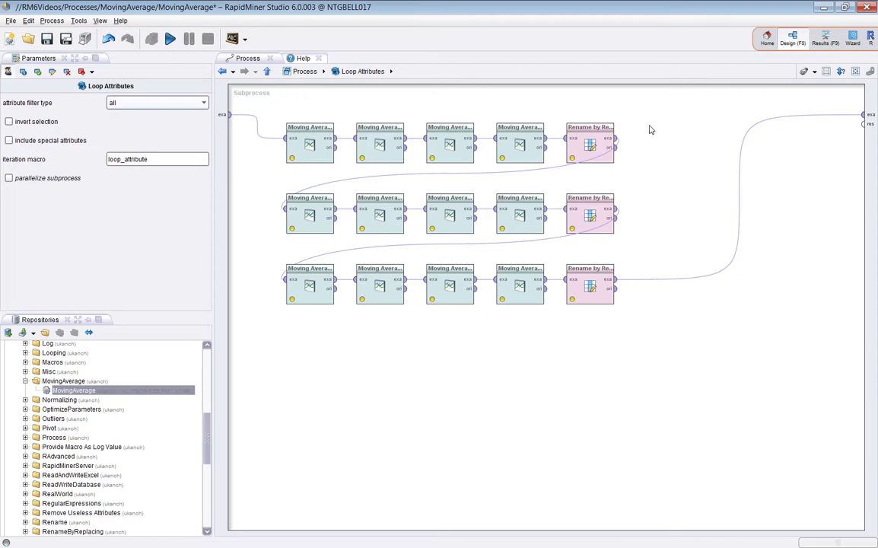
# Step: Examine the first row of four Moving Average operators and the window width and other parameters of the first one
pyautogui.moveTo(258, 107); pyautogui.dragTo(544, 179)
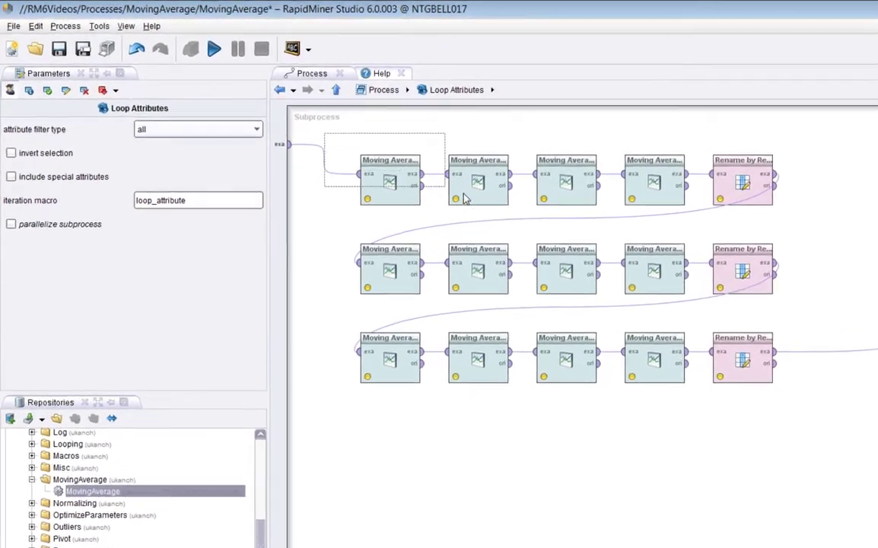
pyautogui.moveTo(700, 230); pyautogui.dragTo(712, 234)
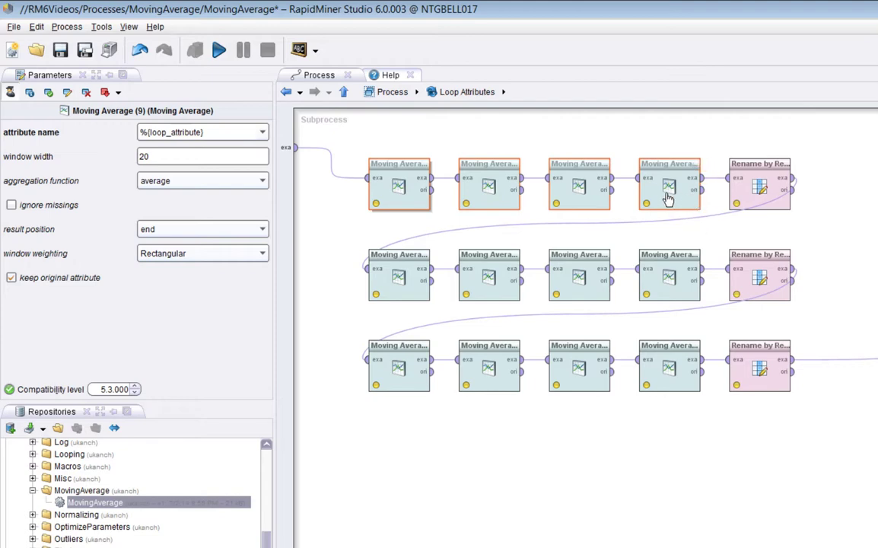
pyautogui.click(404, 185)
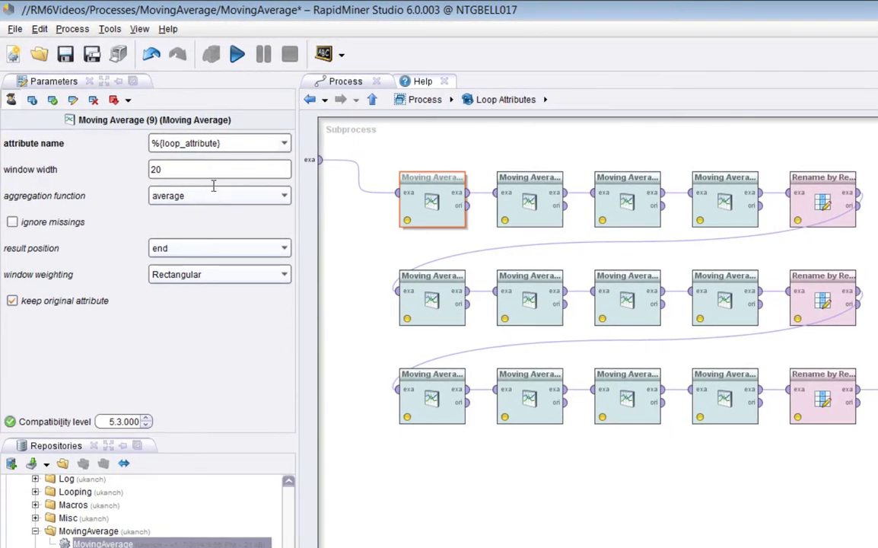
pyautogui.click(208, 176)
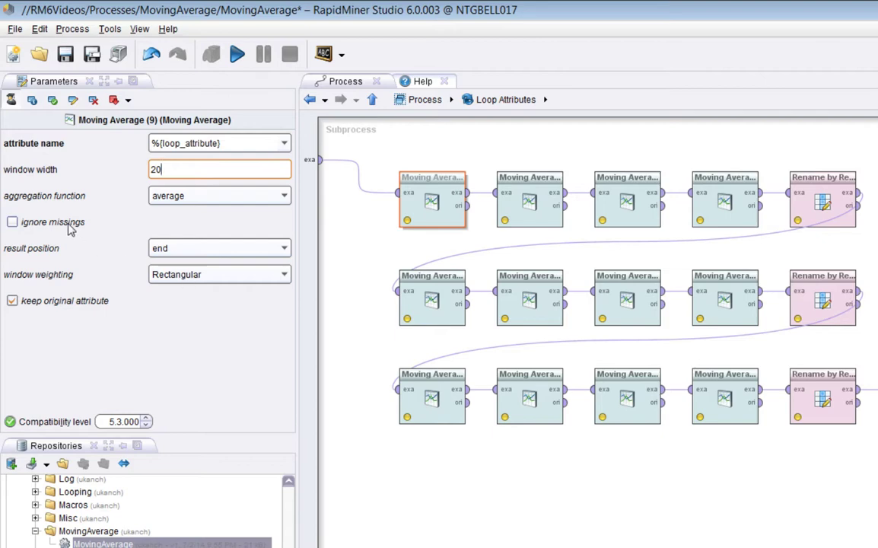
pyautogui.click(436, 217)
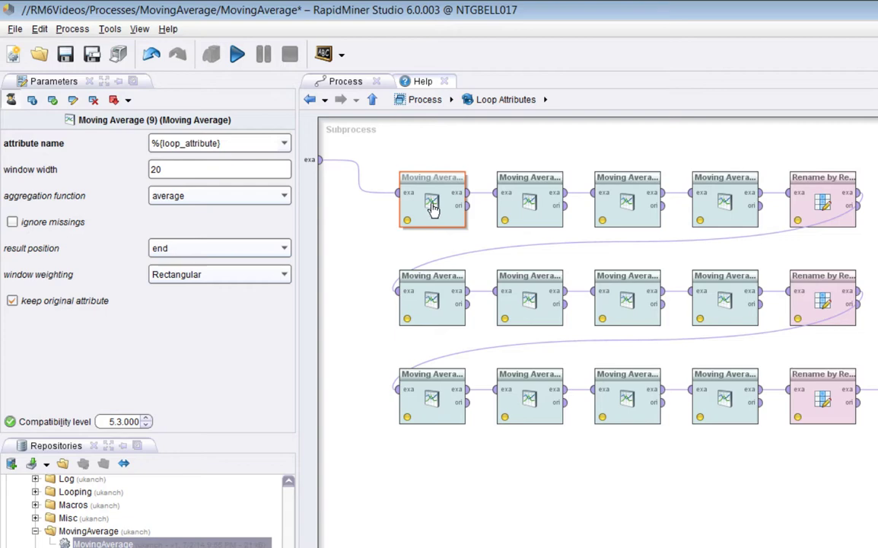
# Step: Review the aggregation functions of the second and third Moving Average operators in the first row, leaving the second at maximum
pyautogui.click(525, 209)
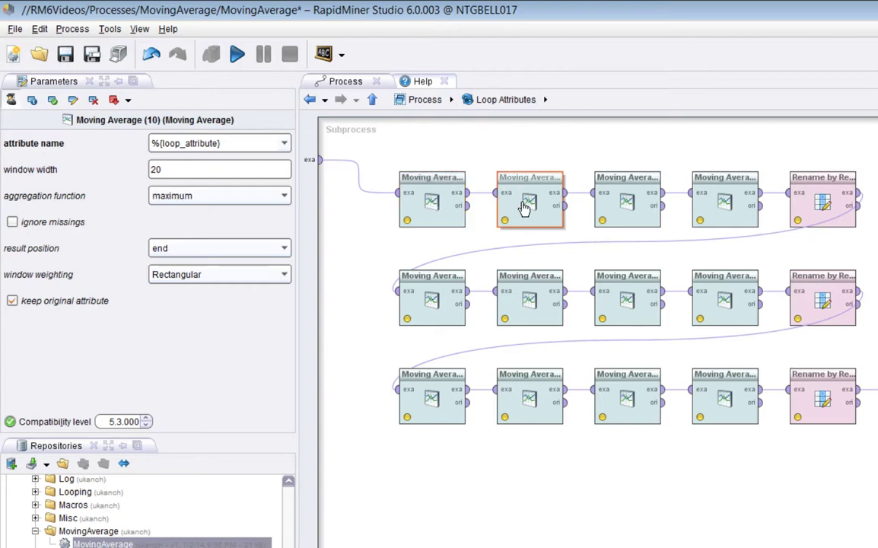
pyautogui.click(254, 202)
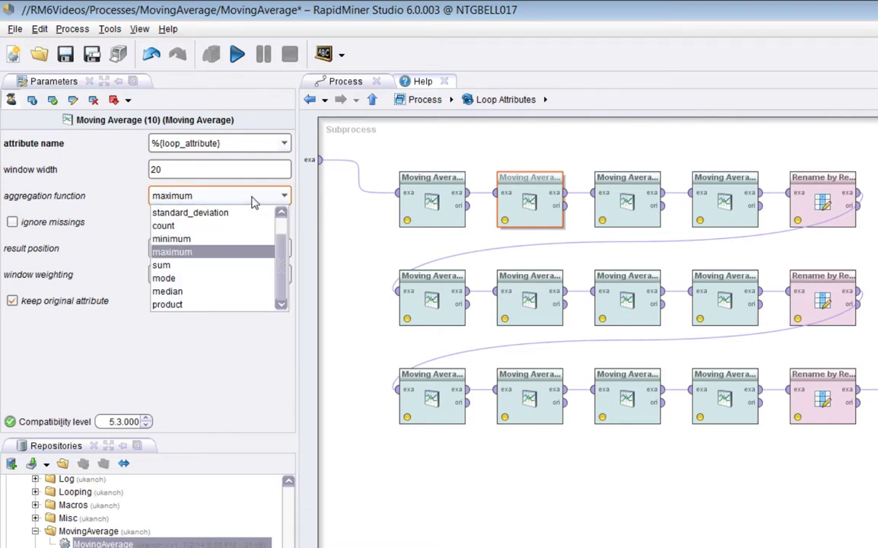
pyautogui.click(229, 251)
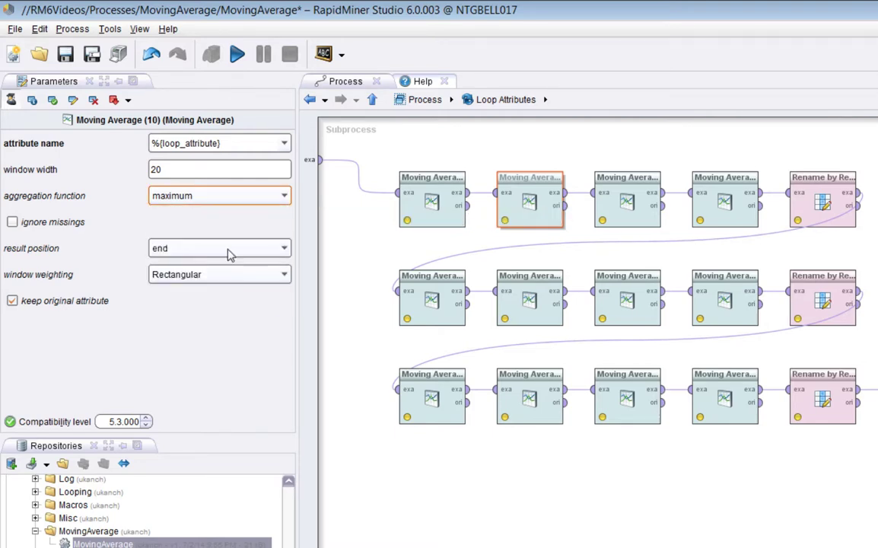
pyautogui.click(617, 204)
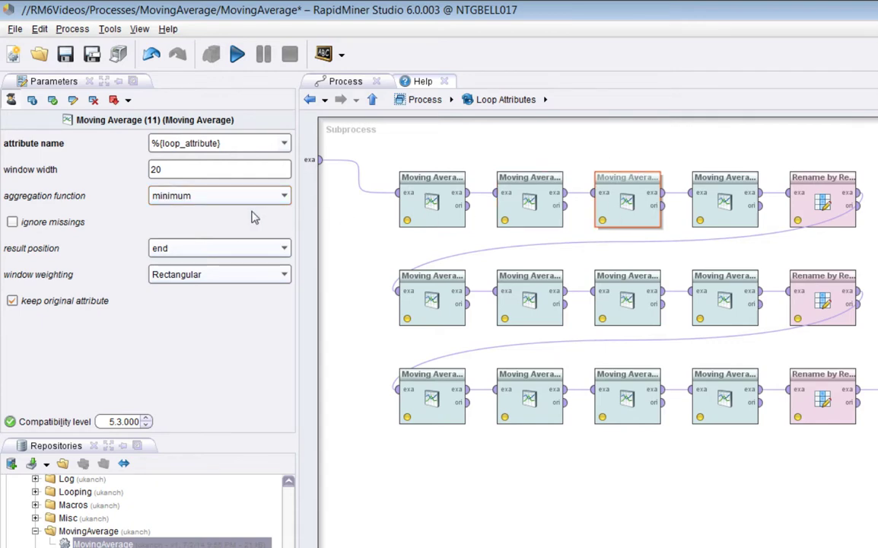
# Step: Set a breakpoint after the fourth Moving Average operator in the first row and run the process
pyautogui.click(720, 209)
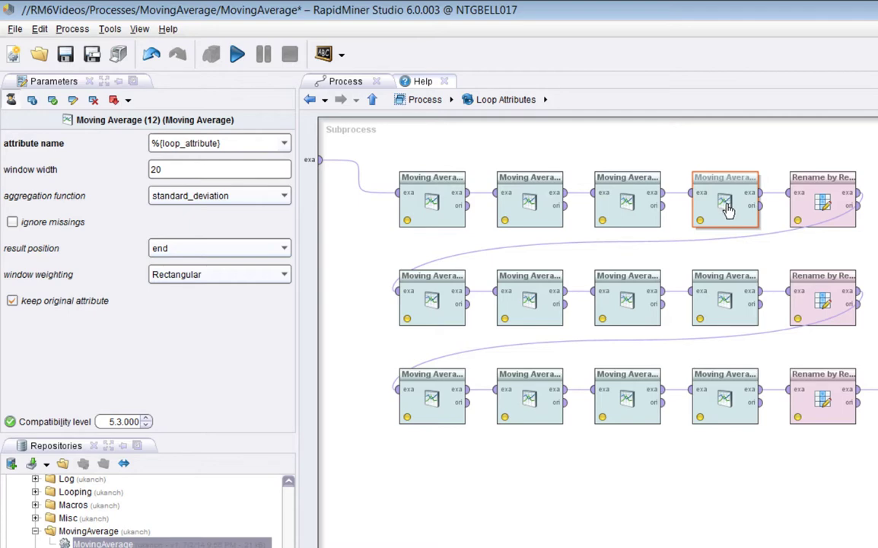
pyautogui.press('F7')
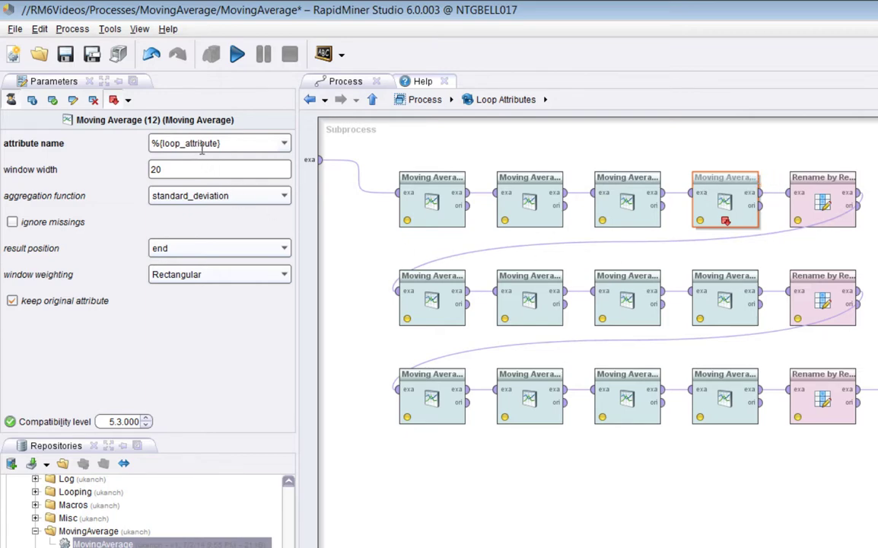
pyautogui.click(236, 54)
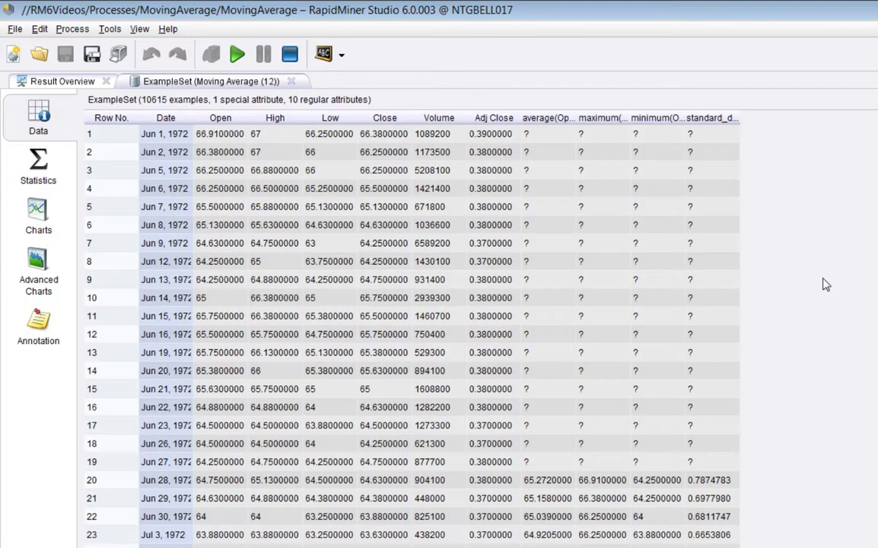
# Step: Widen the average(Open), maximum(Open), minimum(Open) and standard_deviation(Open) columns so their full names can be read
pyautogui.moveTo(577, 118); pyautogui.dragTo(632, 118)
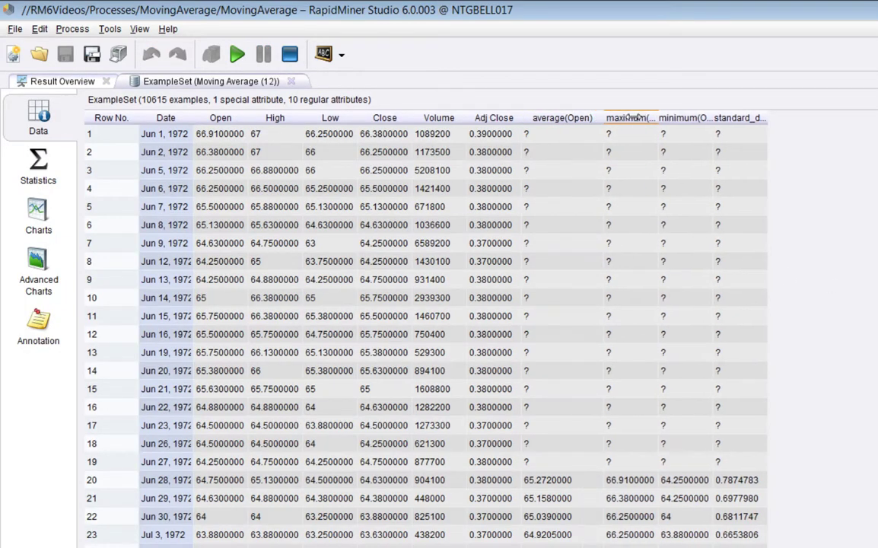
pyautogui.moveTo(685, 118); pyautogui.dragTo(813, 118)
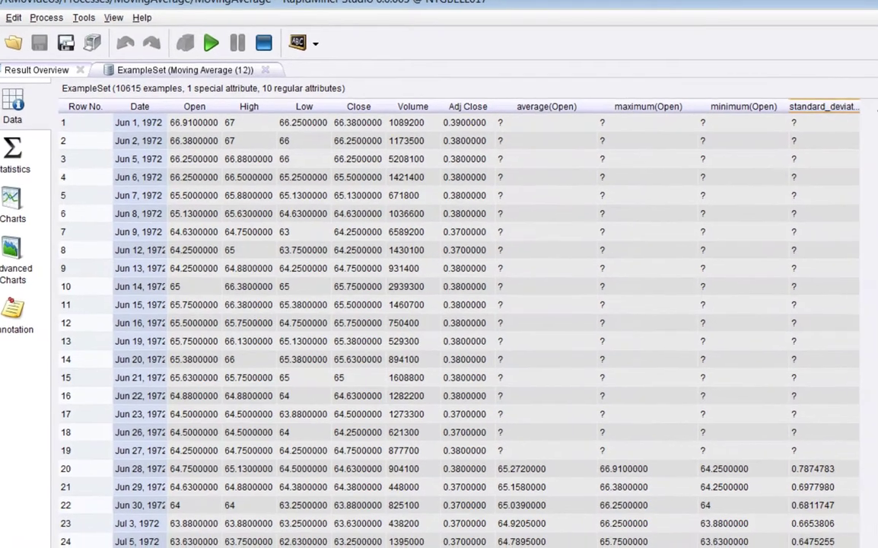
pyautogui.moveTo(860, 106); pyautogui.dragTo(877, 106)
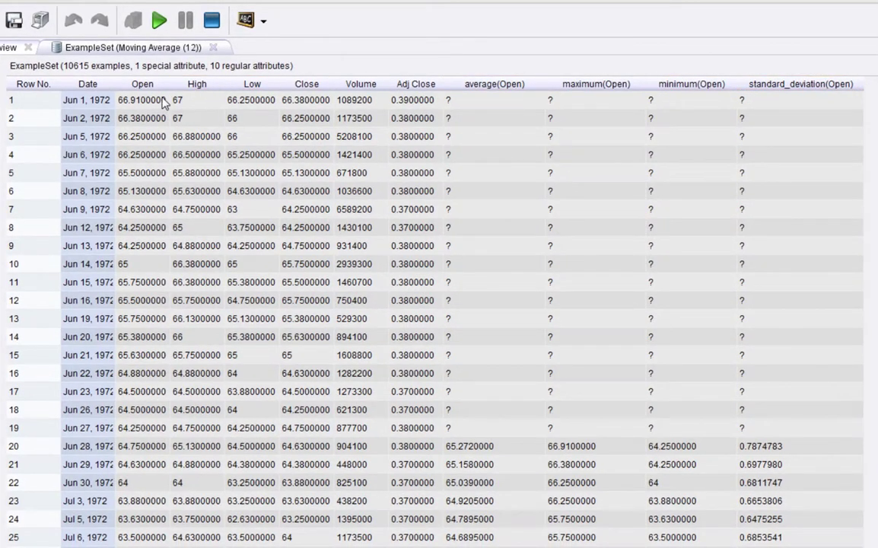
# Step: Compare the Open values of rows 1 to 19 with the moving average columns and the average(Open) value in row 20
pyautogui.moveTo(145, 99); pyautogui.dragTo(141, 430)
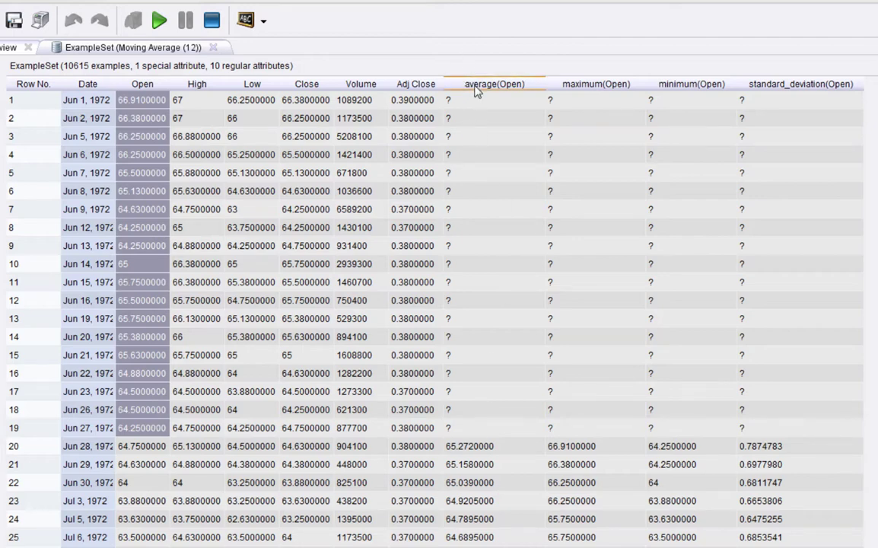
pyautogui.moveTo(476, 90)
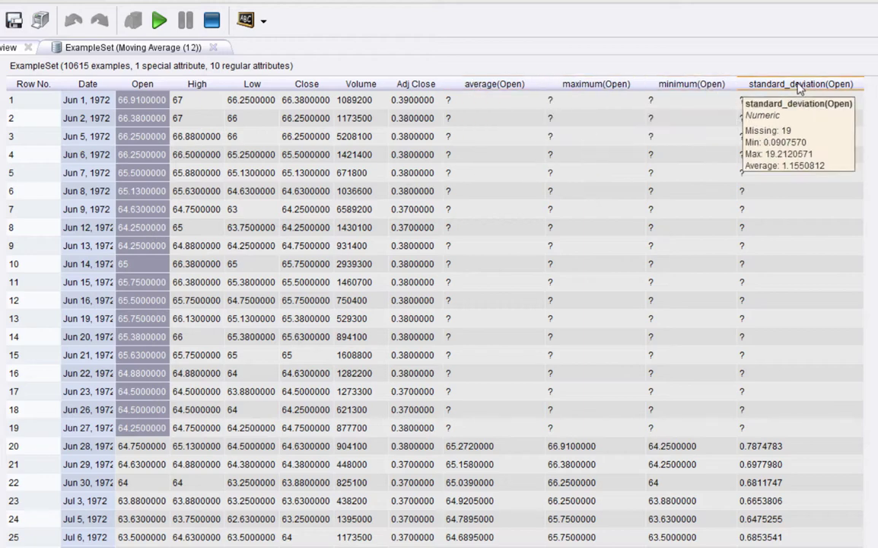
pyautogui.click(462, 448)
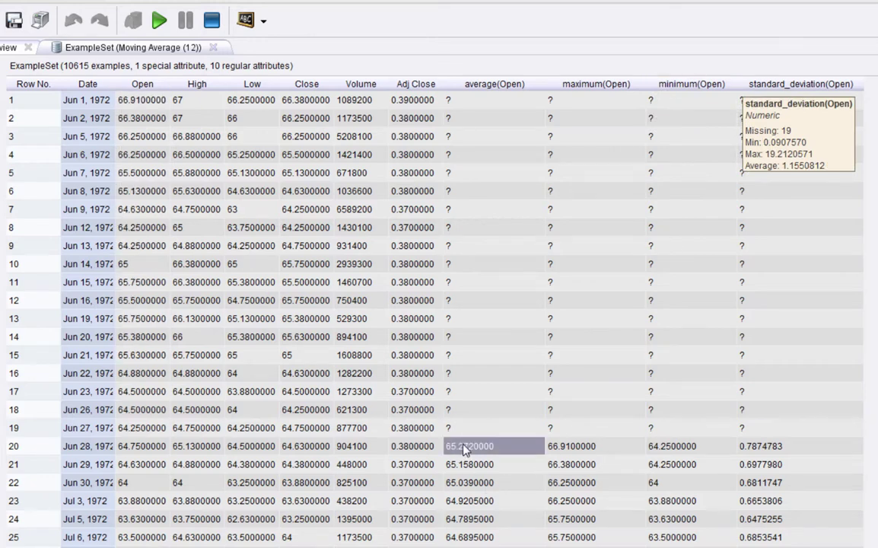
# Step: Copy the Open values of rows 1 to 20
pyautogui.click(139, 449)
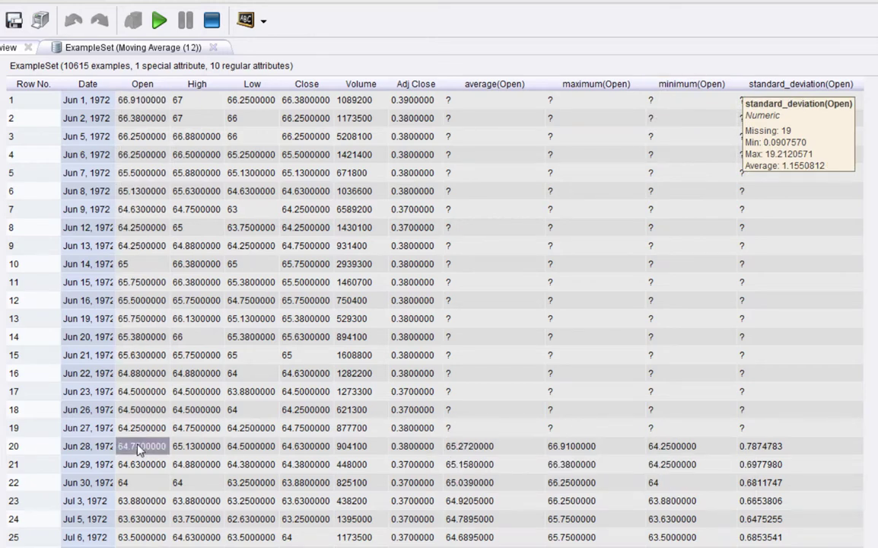
pyautogui.moveTo(140, 449); pyautogui.dragTo(114, 95)
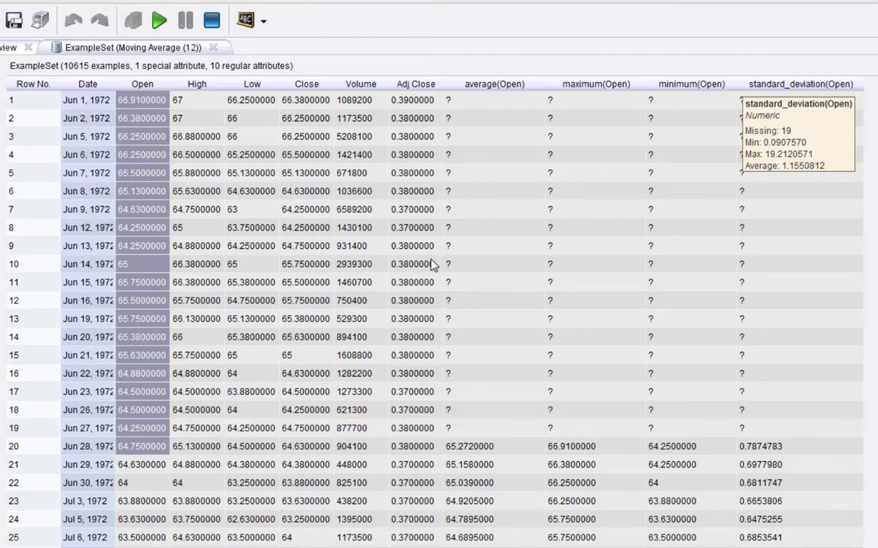
pyautogui.rightClick(129, 109)
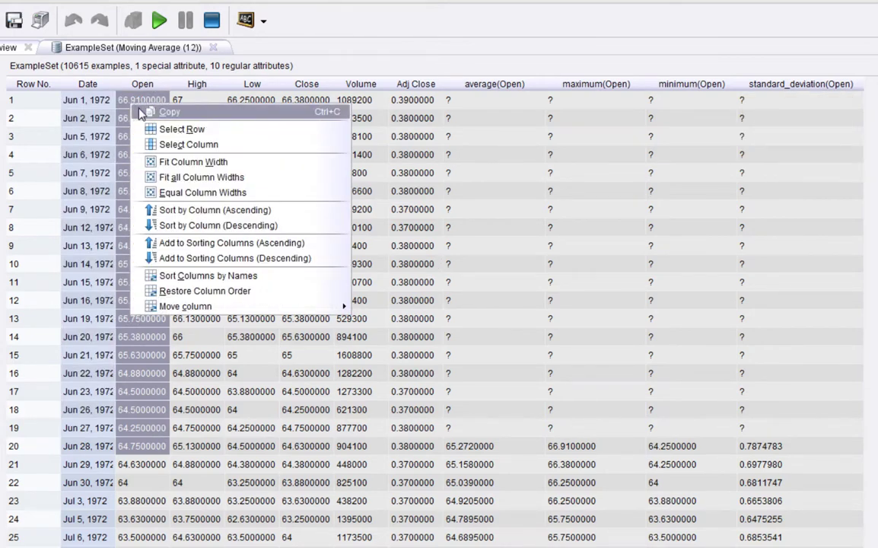
pyautogui.click(145, 111)
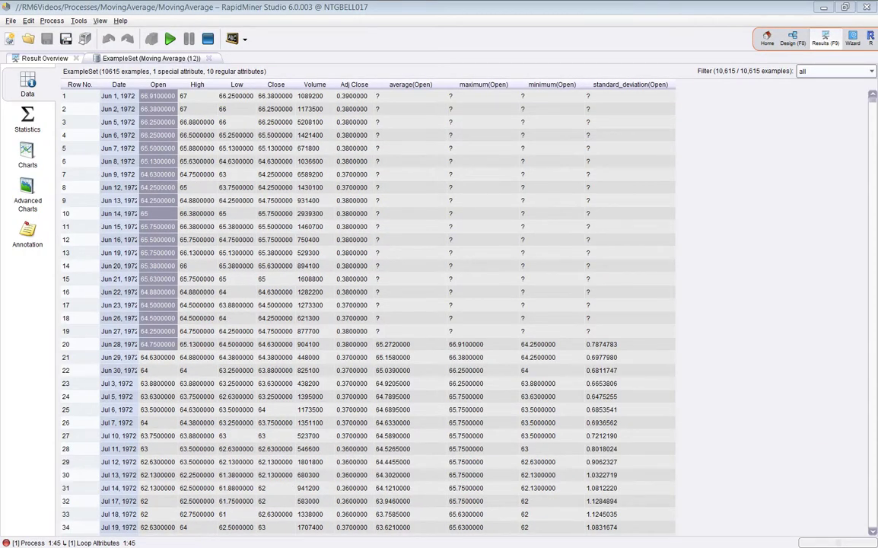
# Step: Check the average(Open) value in row 20 against the Open values of rows 1 to 20 that form its window
pyautogui.click(384, 348)
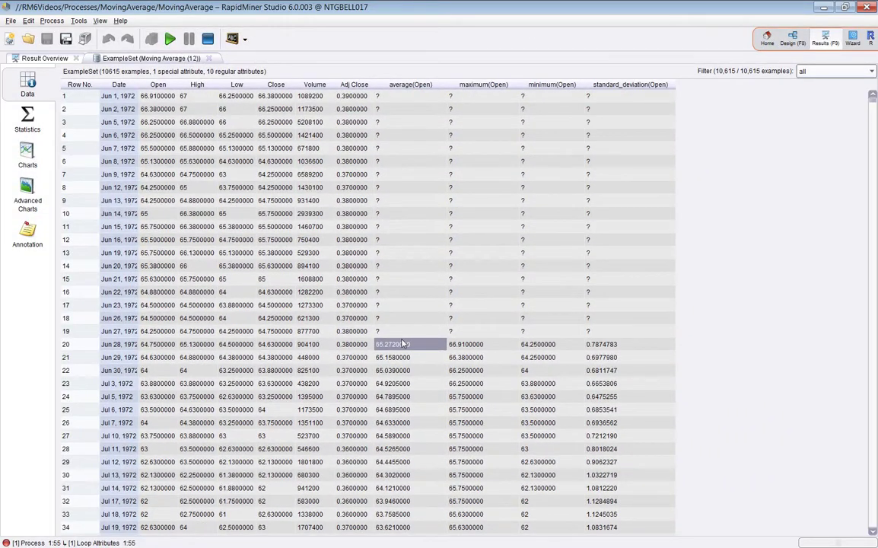
pyautogui.click(161, 349)
pyautogui.moveTo(161, 349); pyautogui.dragTo(170, 106)
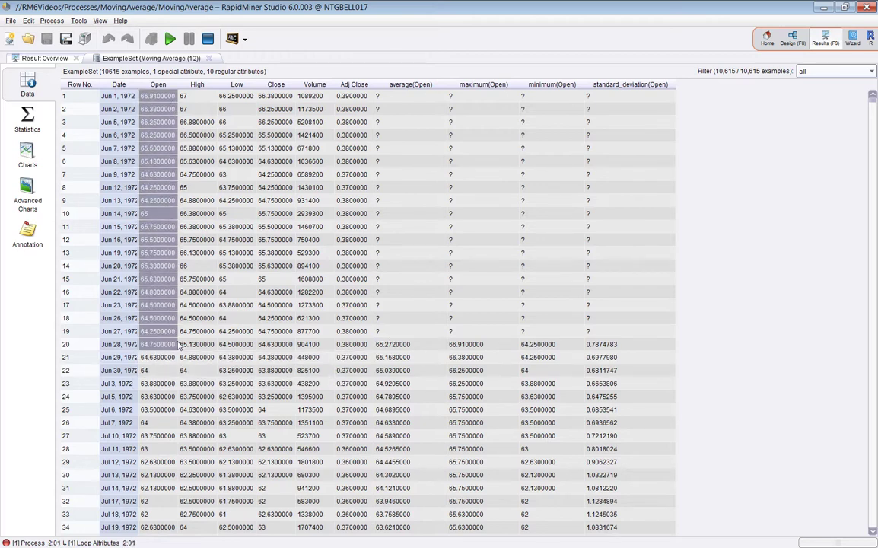
pyautogui.moveTo(176, 347); pyautogui.dragTo(427, 347)
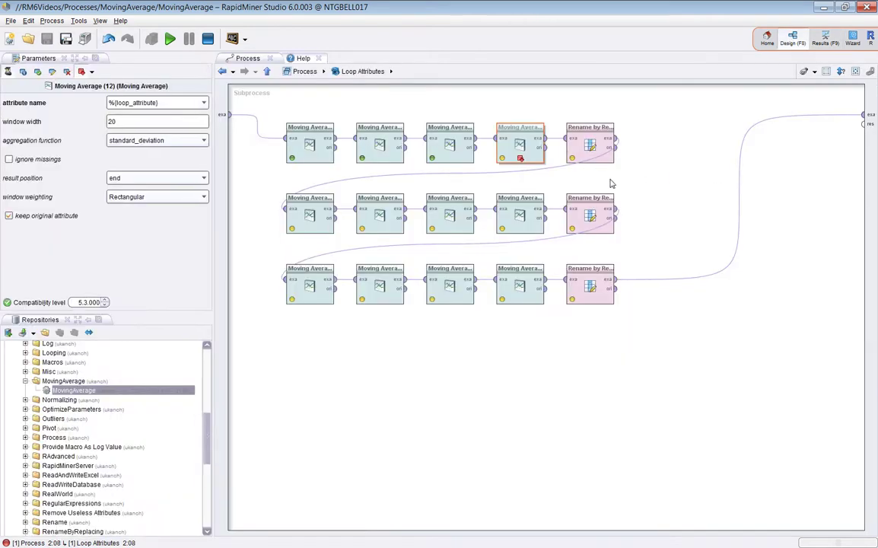
# Step: Back in the process design, move the breakpoint from the fourth to the first Moving Average operator of the upper row
pyautogui.press('F8')
pyautogui.click(322, 157)
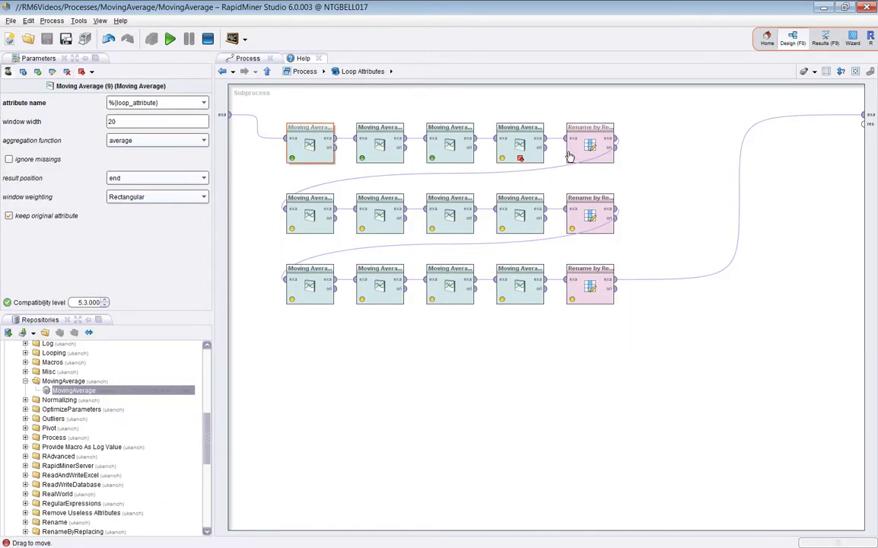
pyautogui.click(520, 153)
pyautogui.click(304, 153)
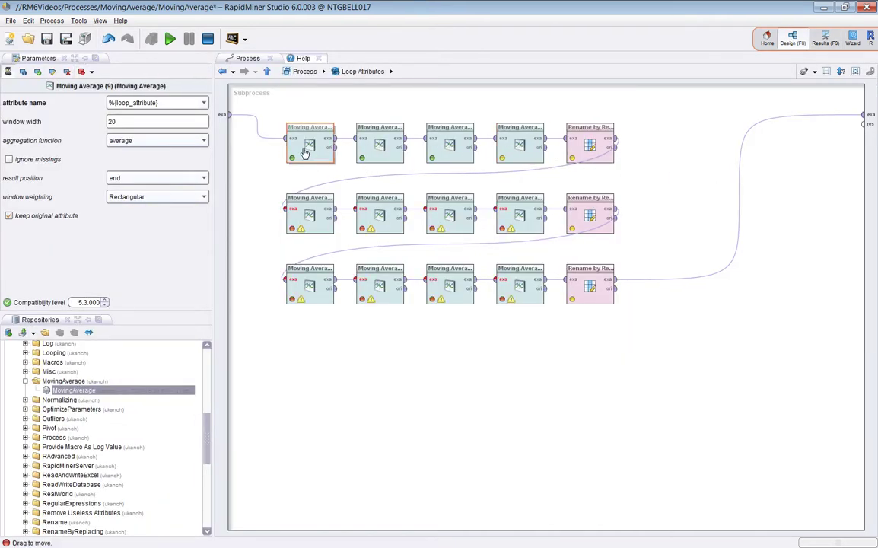
pyautogui.press('F7')
# Step: Set the result position of the first Moving Average operator to start and run the process
pyautogui.click(181, 179)
pyautogui.click(176, 190)
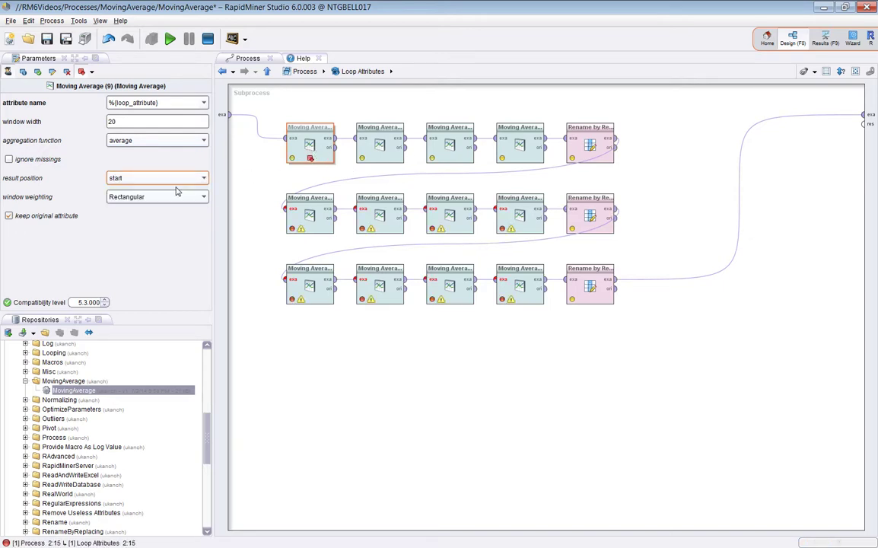
pyautogui.click(170, 38)
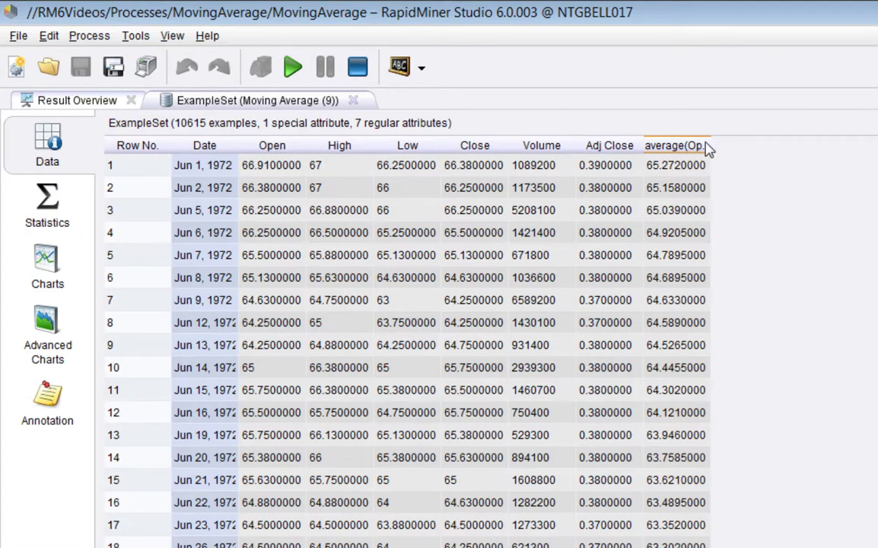
# Step: Widen the average(Open) column and compare its row 1 value with the Open values of rows 1 to 20
pyautogui.moveTo(720, 145); pyautogui.dragTo(808, 145)
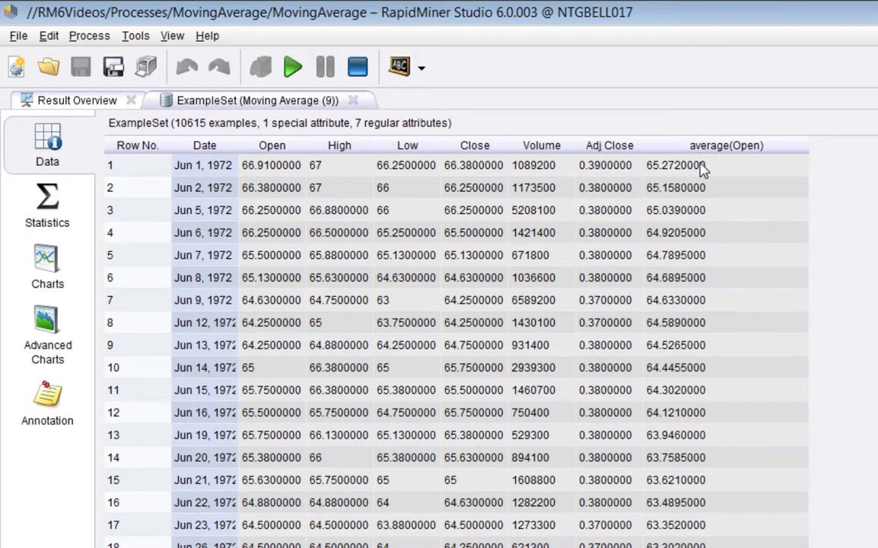
pyautogui.click(697, 165)
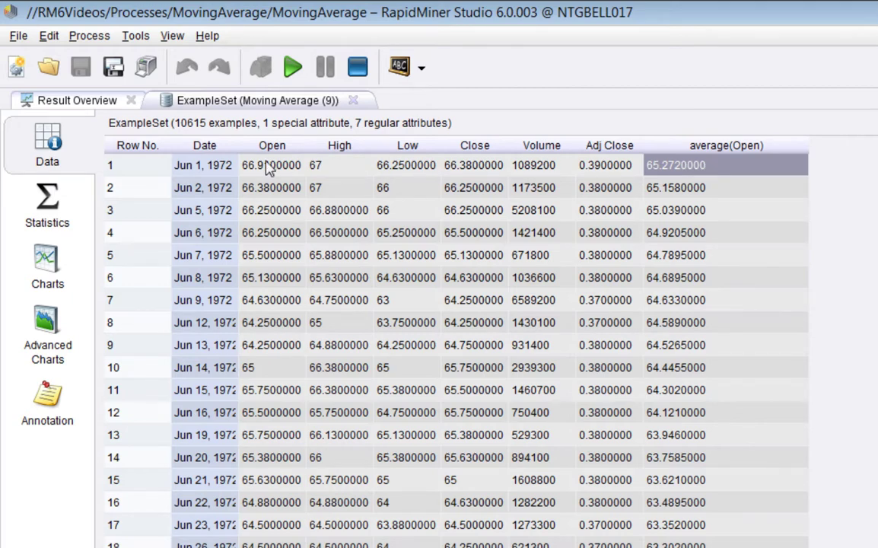
pyautogui.moveTo(271, 169); pyautogui.dragTo(272, 547)
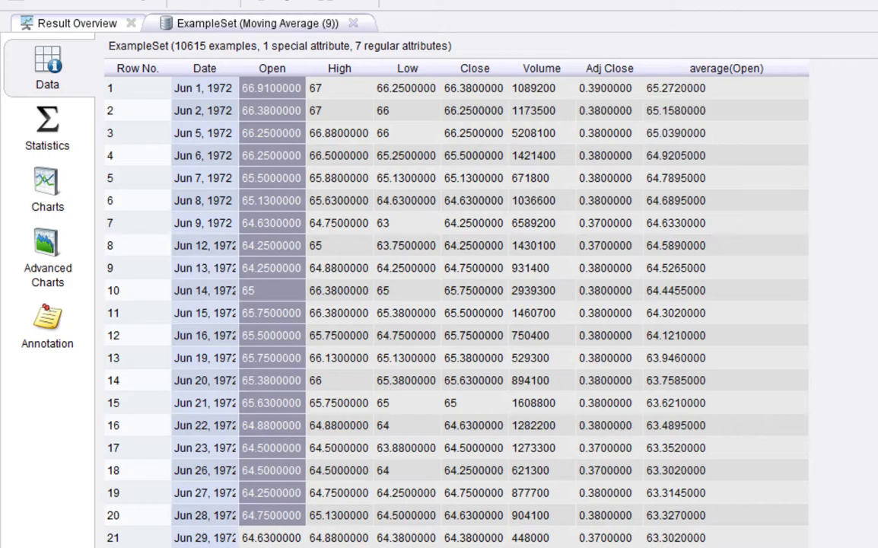
# Step: Compare the average(Open) value of row 10596 with the Open values through row 10615, and examine the averages of rows 10597 to 10615
pyautogui.scroll(-20, 457, 304)
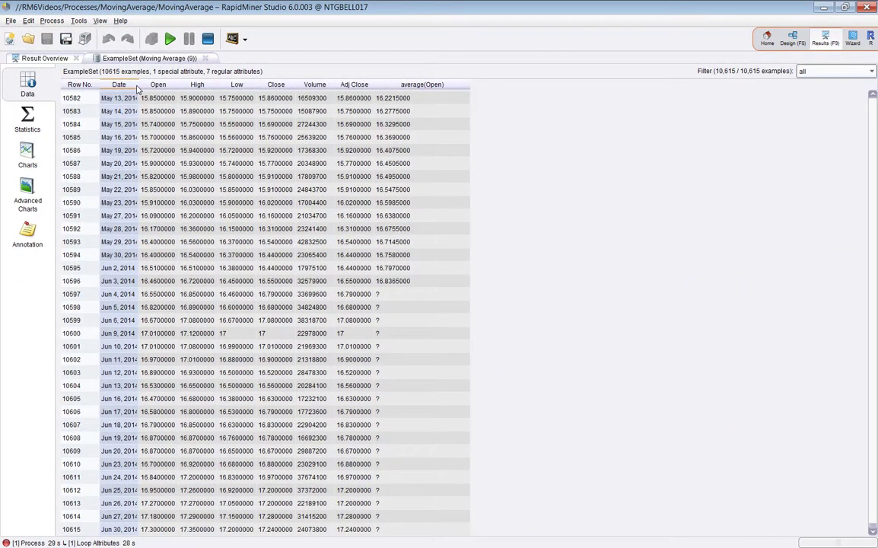
pyautogui.moveTo(144, 86); pyautogui.dragTo(163, 86)
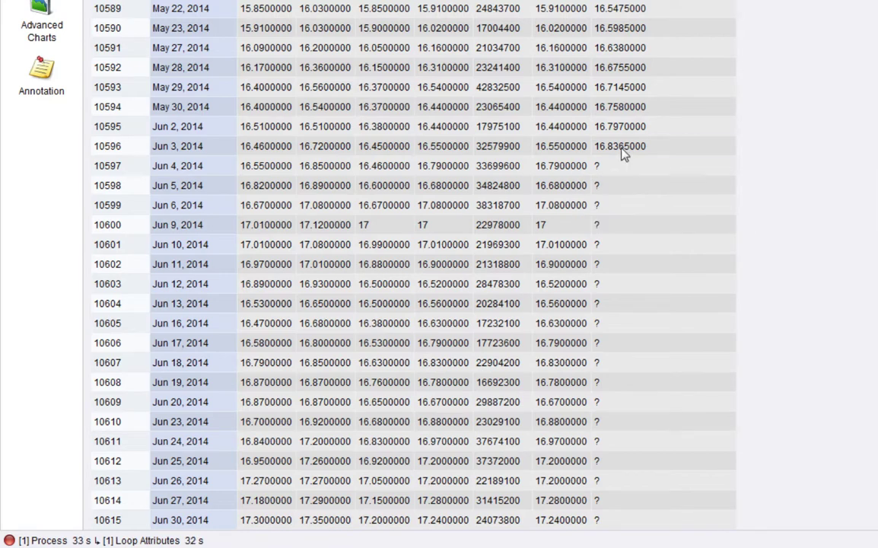
pyautogui.click(622, 149)
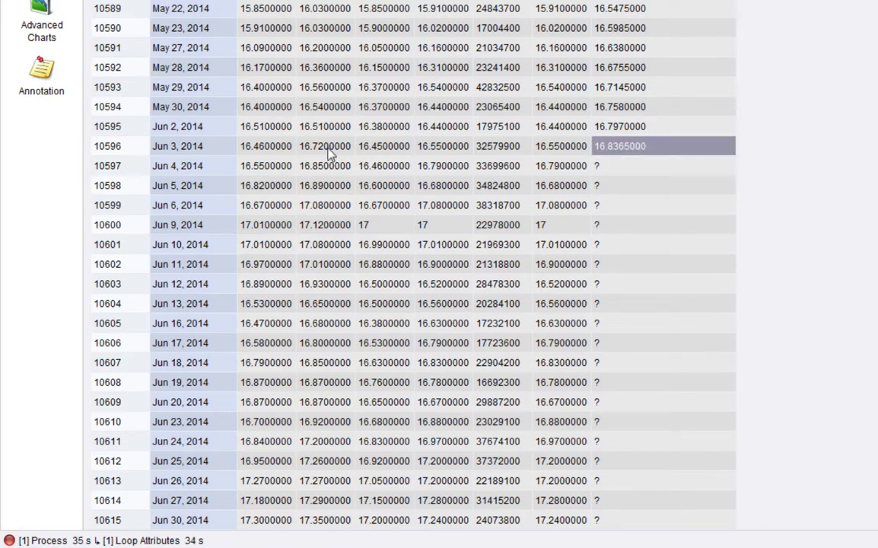
pyautogui.moveTo(258, 146); pyautogui.dragTo(295, 530)
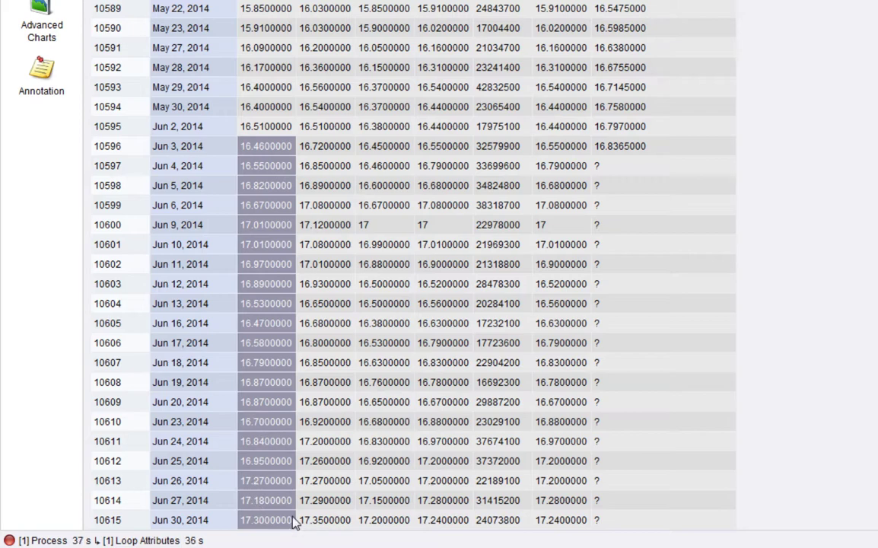
pyautogui.moveTo(636, 173); pyautogui.dragTo(638, 538)
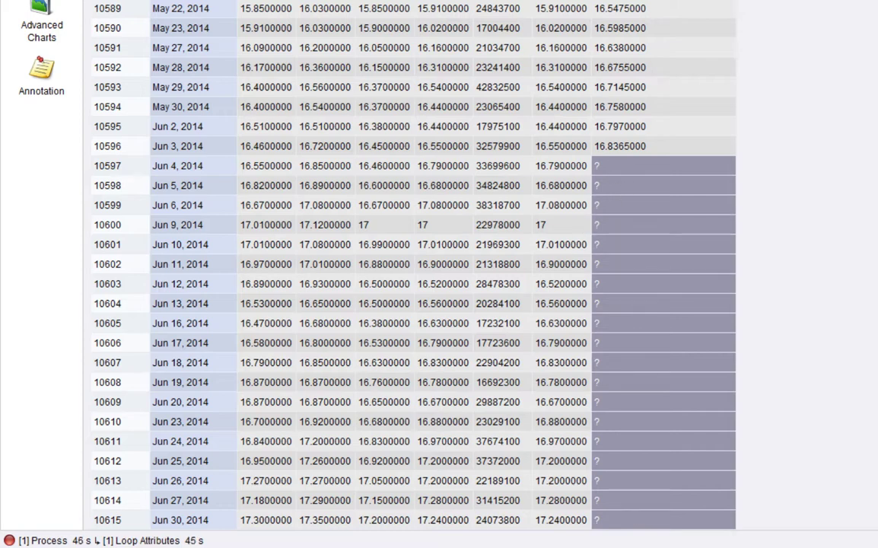
# Step: Change the result position of the first Moving Average operator to center and rerun the process
pyautogui.press('F8')
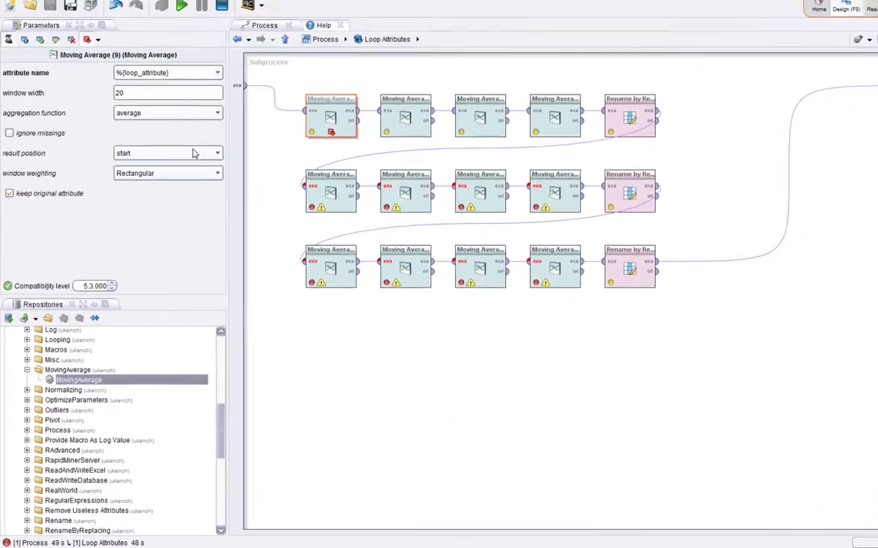
pyautogui.click(195, 153)
pyautogui.click(130, 173)
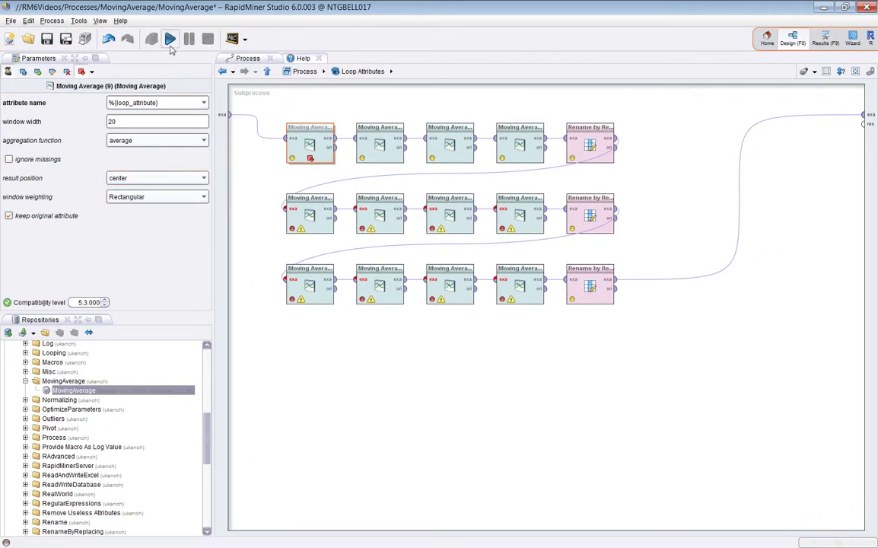
pyautogui.click(171, 45)
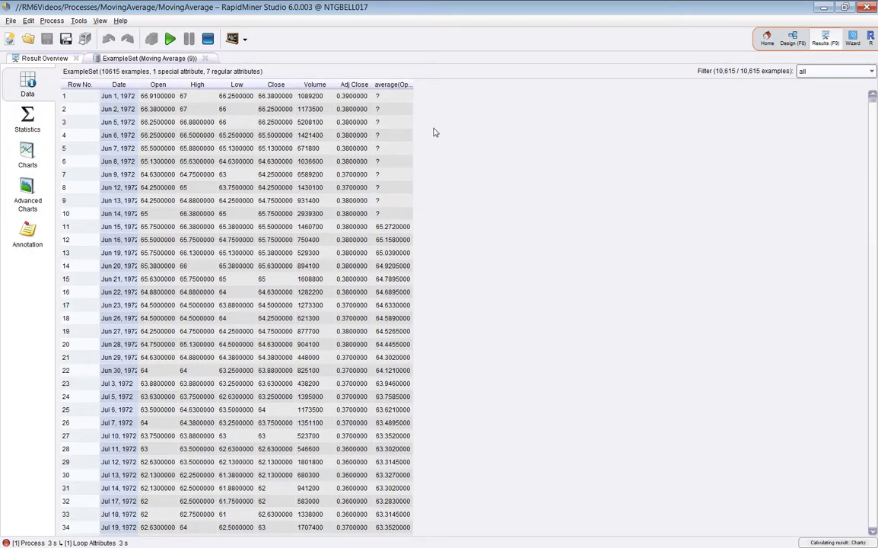
# Step: Examine the first average(Open) rows and compare the row 11 value with the Open values that form its window
pyautogui.moveTo(390, 95); pyautogui.dragTo(389, 200)
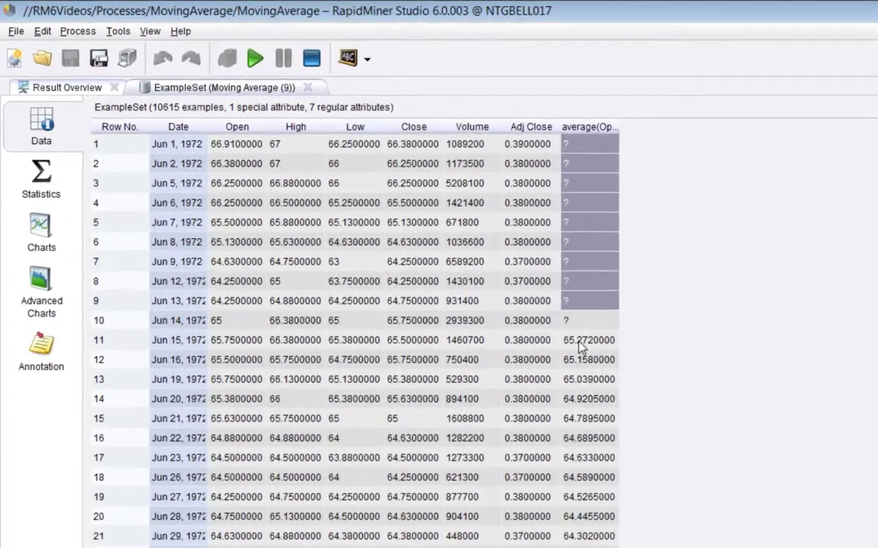
pyautogui.click(580, 346)
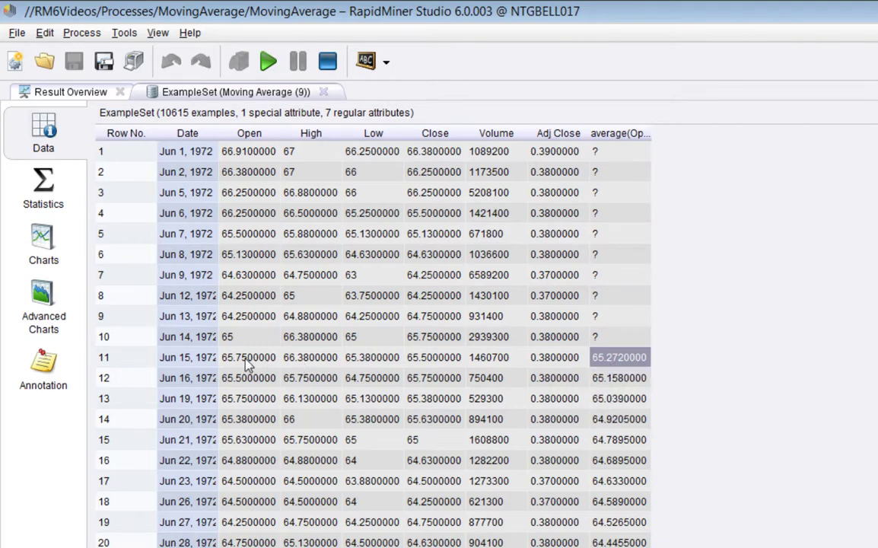
pyautogui.click(242, 155)
pyautogui.moveTo(242, 156); pyautogui.dragTo(252, 545)
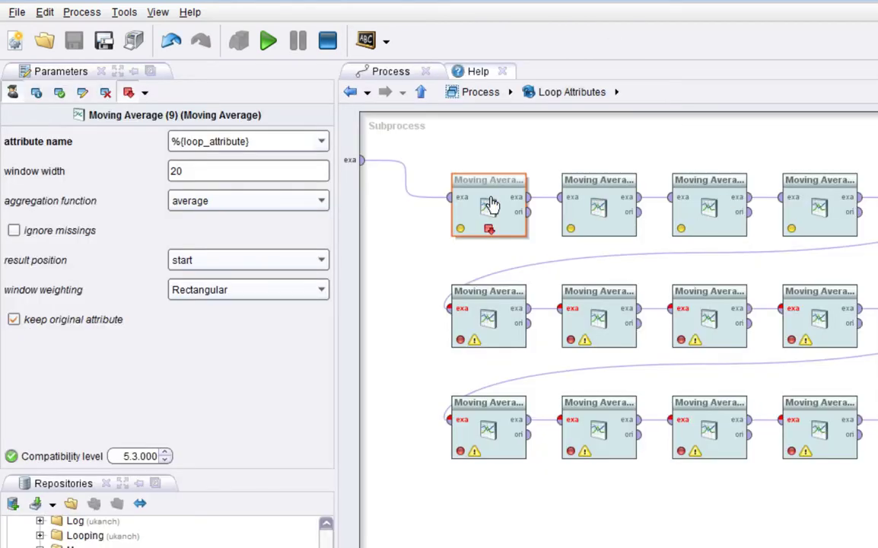
# Step: Set the first Moving Average operator's result position to end, rerun the process and check average(Open) in rows 1 to 19
pyautogui.click(242, 259)
pyautogui.click(242, 308)
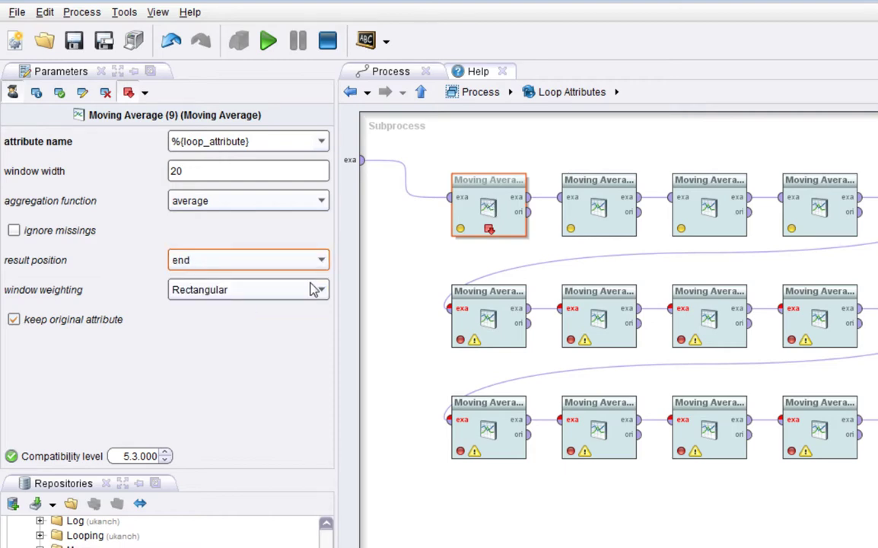
pyautogui.click(624, 195)
pyautogui.click(490, 209)
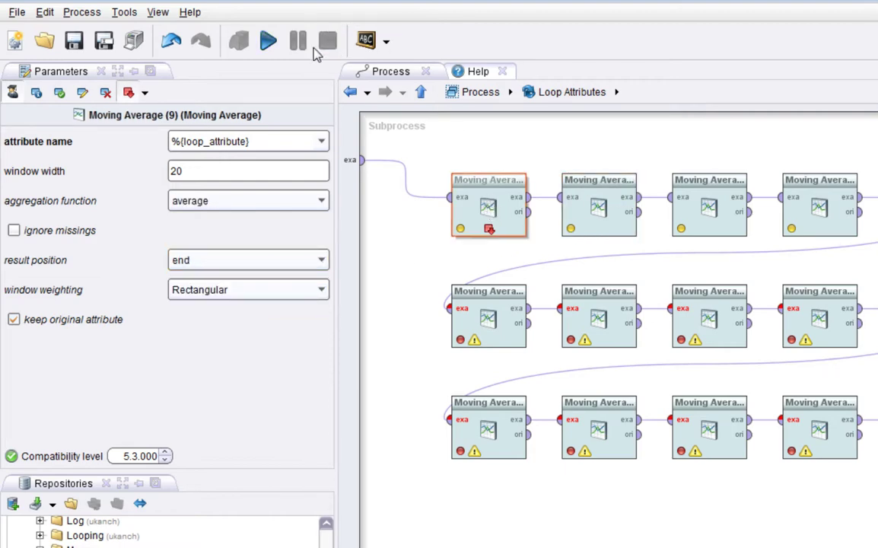
pyautogui.click(273, 44)
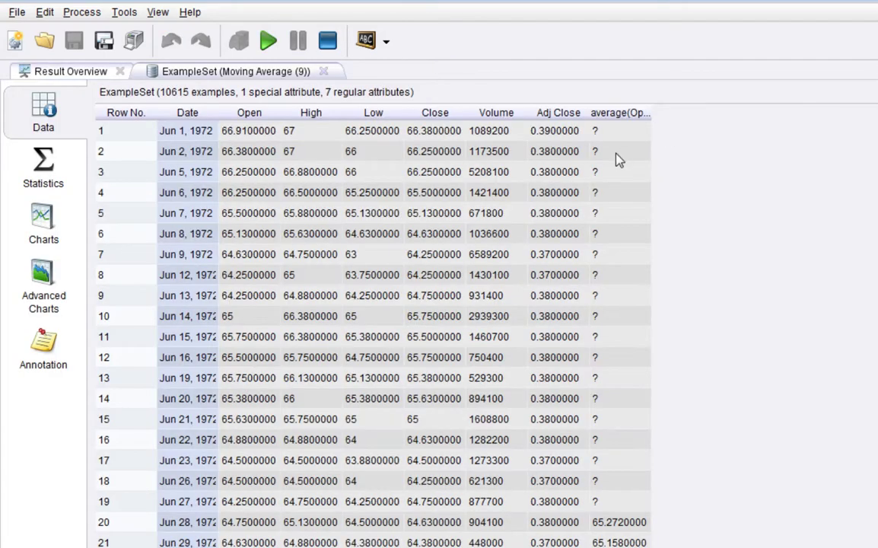
pyautogui.moveTo(618, 133); pyautogui.dragTo(623, 502)
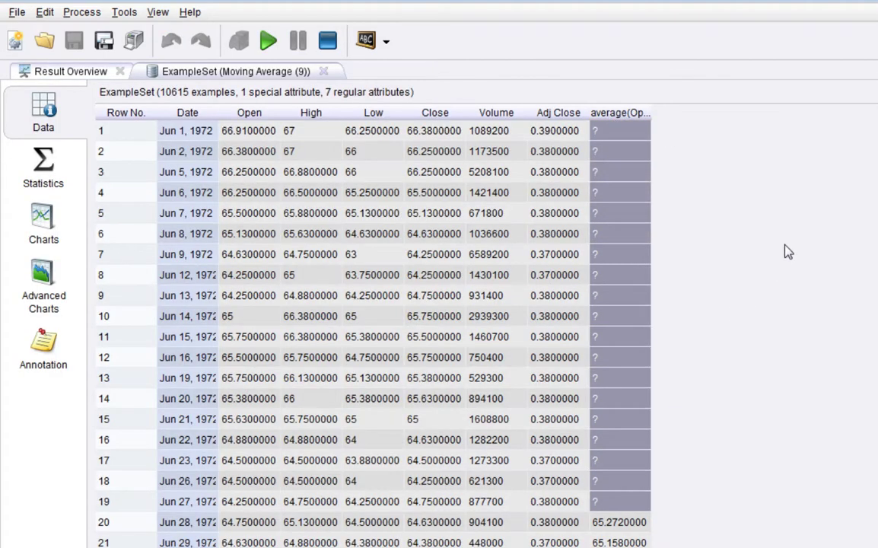
# Step: Move the breakpoint back to the fourth Moving Average operator of the first row and display the Rename by Replacing operator's parameters
pyautogui.press('F8')
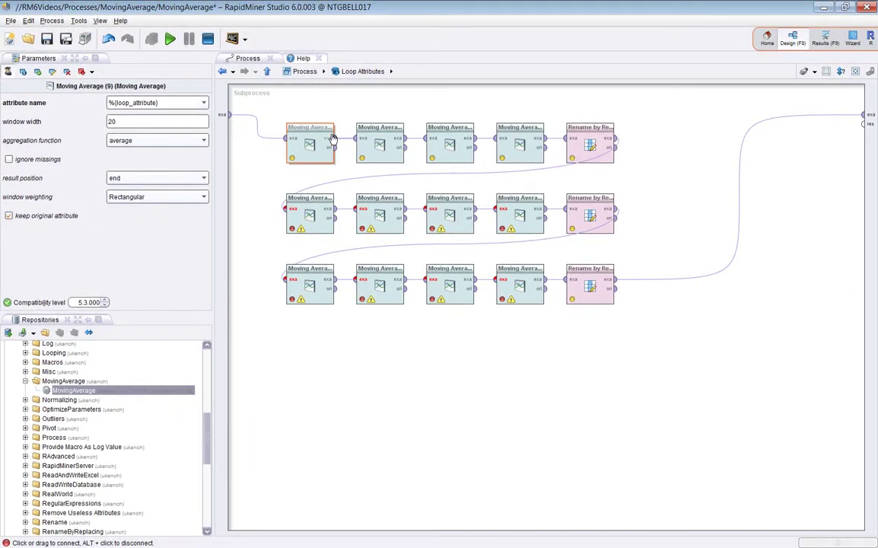
pyautogui.click(427, 156)
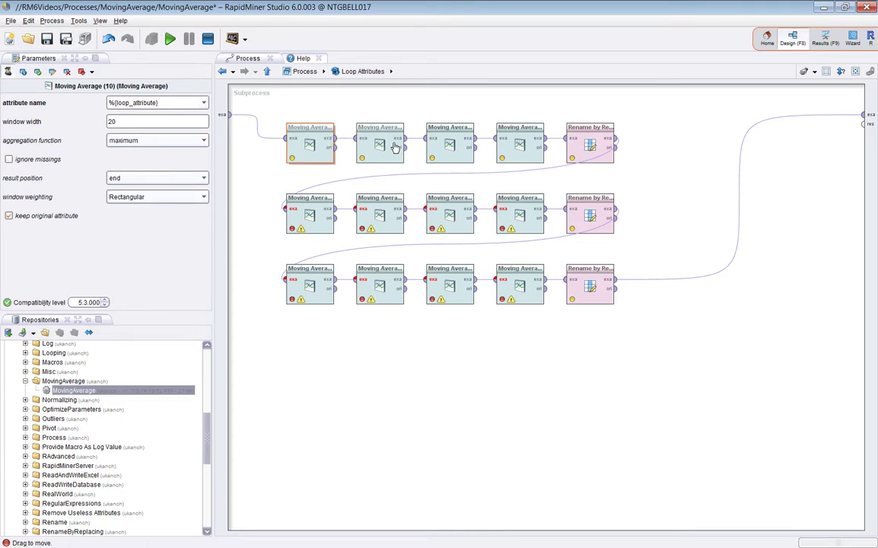
pyautogui.click(520, 145)
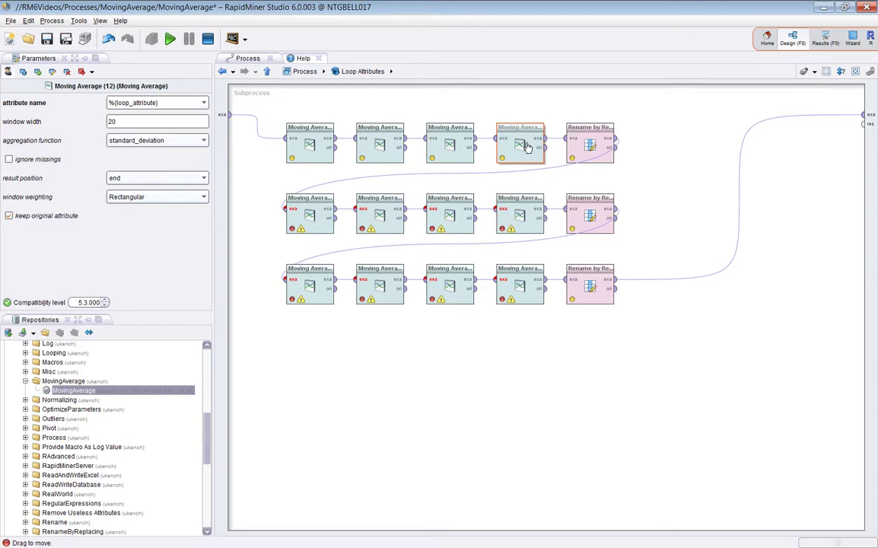
pyautogui.click(592, 149)
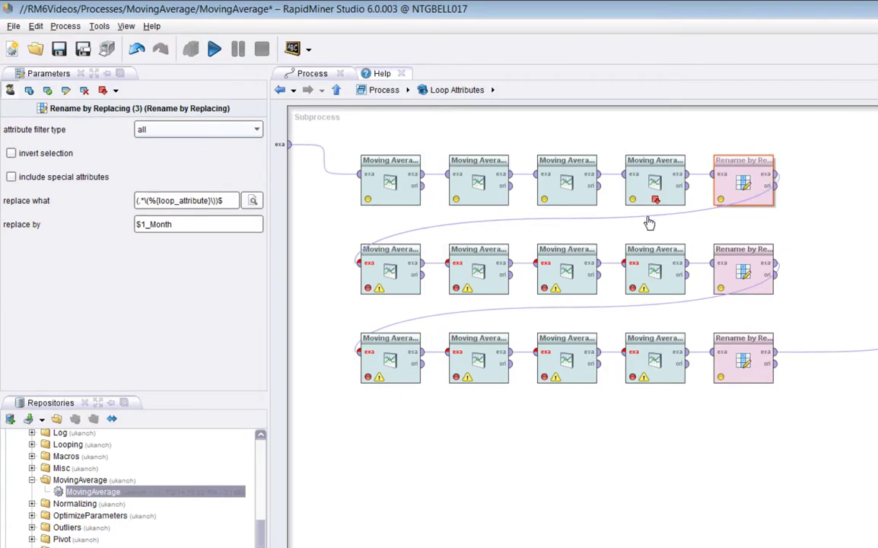
# Step: Review the Moving Average operators of the second row and compare their window width and aggregation functions with the first row's settings
pyautogui.click(348, 251)
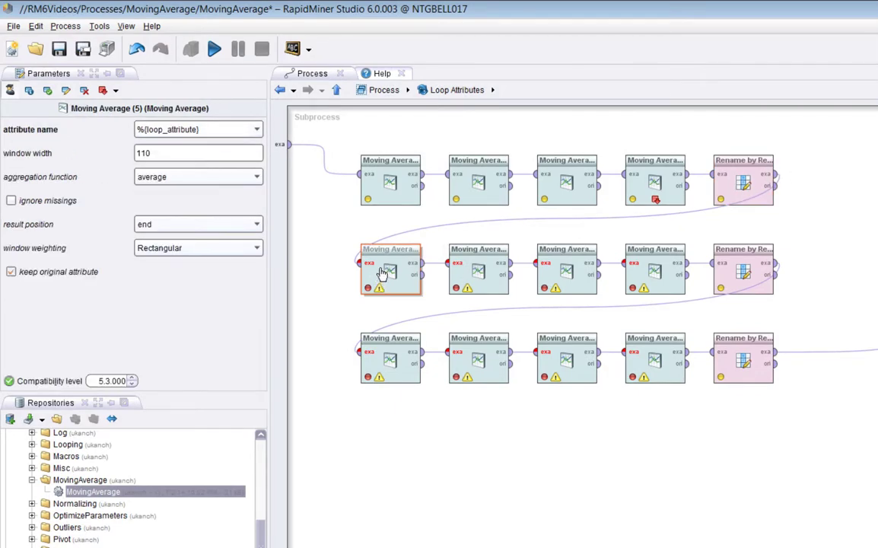
pyautogui.click(472, 267)
pyautogui.click(567, 268)
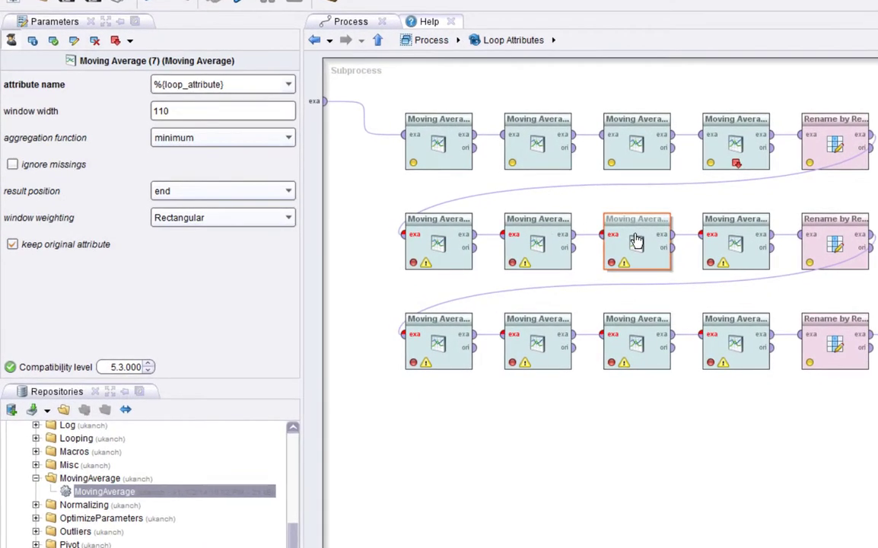
pyautogui.click(439, 242)
pyautogui.click(194, 112)
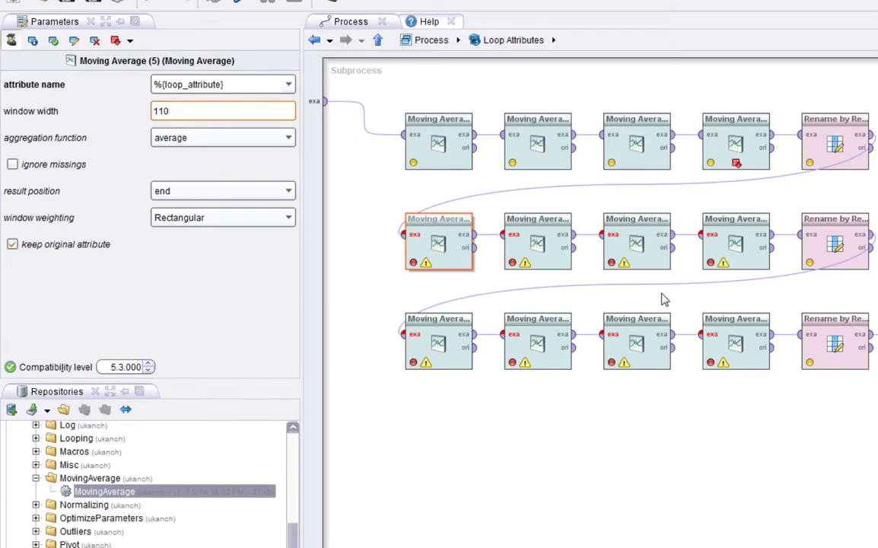
pyautogui.click(522, 253)
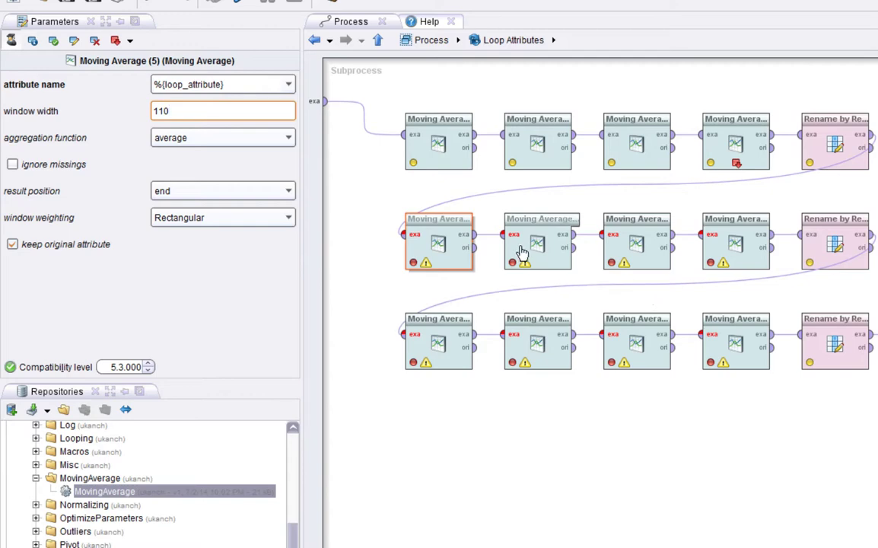
pyautogui.click(430, 244)
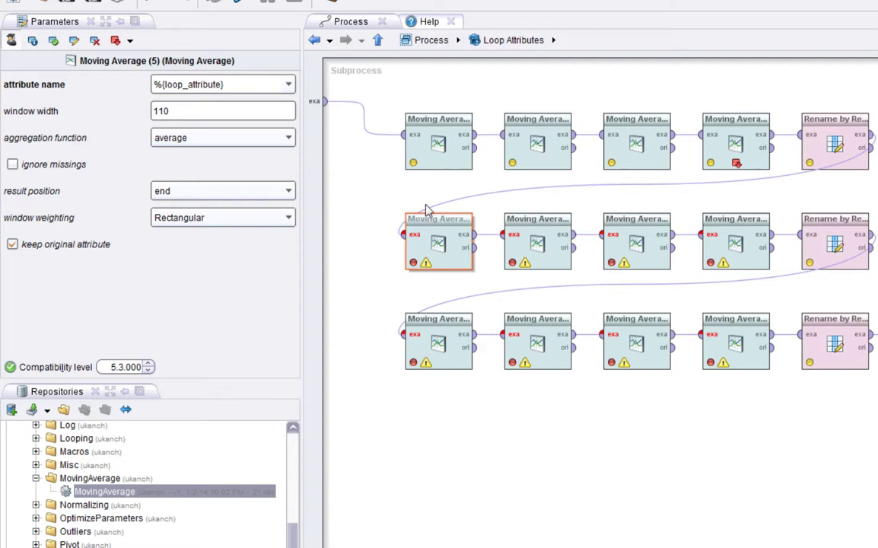
pyautogui.click(436, 145)
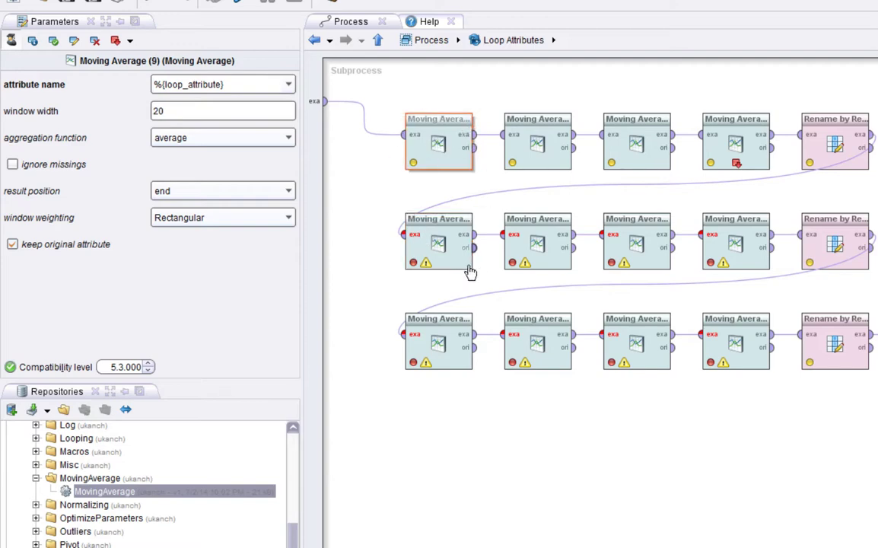
# Step: Remove the breakpoint from the fourth Moving Average operator of the first row and select that row's Rename by Replacing operator
pyautogui.click(842, 143)
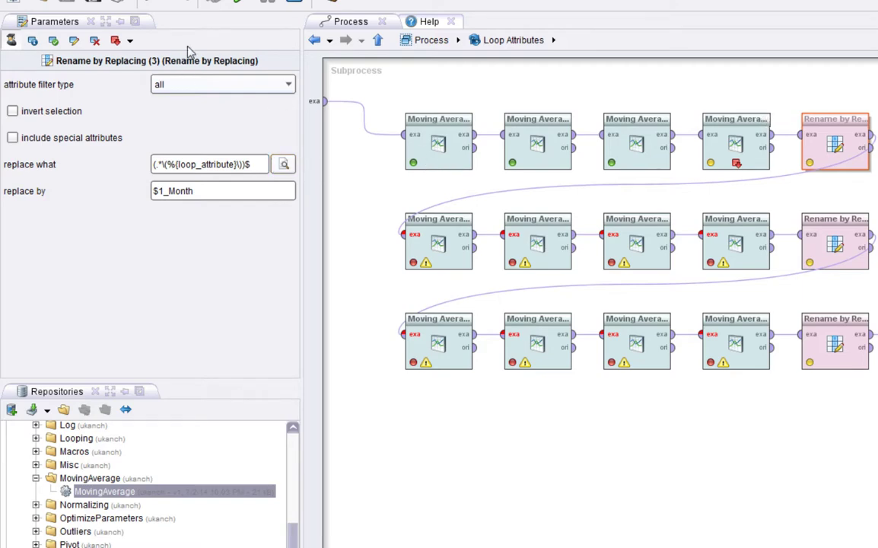
pyautogui.click(735, 146)
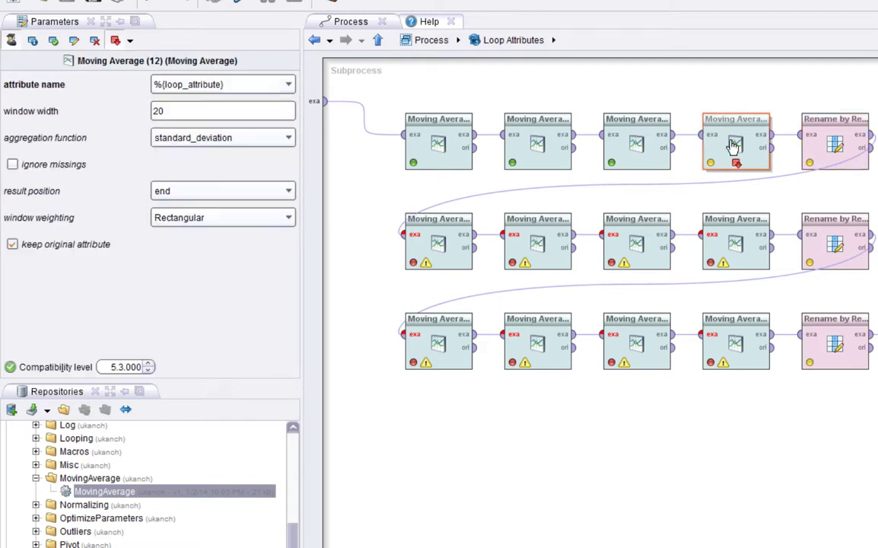
pyautogui.click(839, 138)
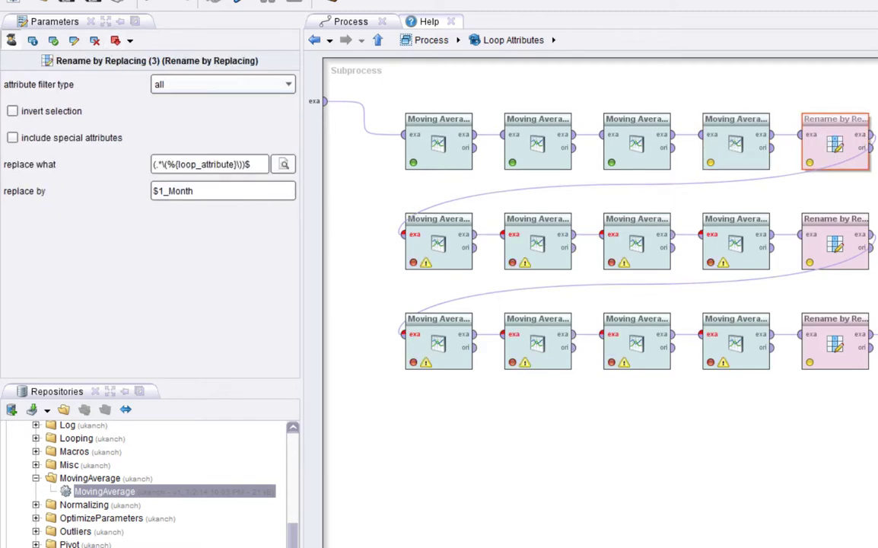
# Step: Set breakpoints before and after the first row's Rename by Replacing operator
pyautogui.rightClick(807, 136)
pyautogui.click(838, 286)
pyautogui.rightClick(832, 146)
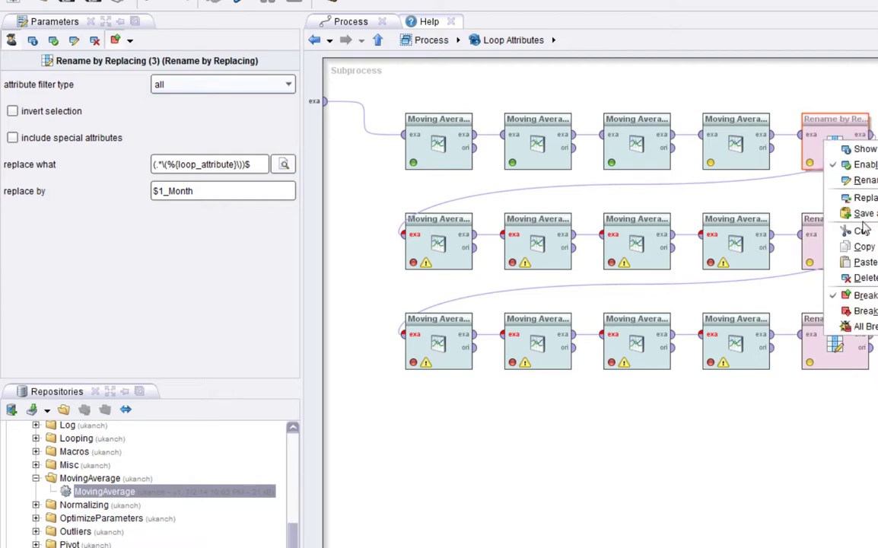
pyautogui.click(860, 310)
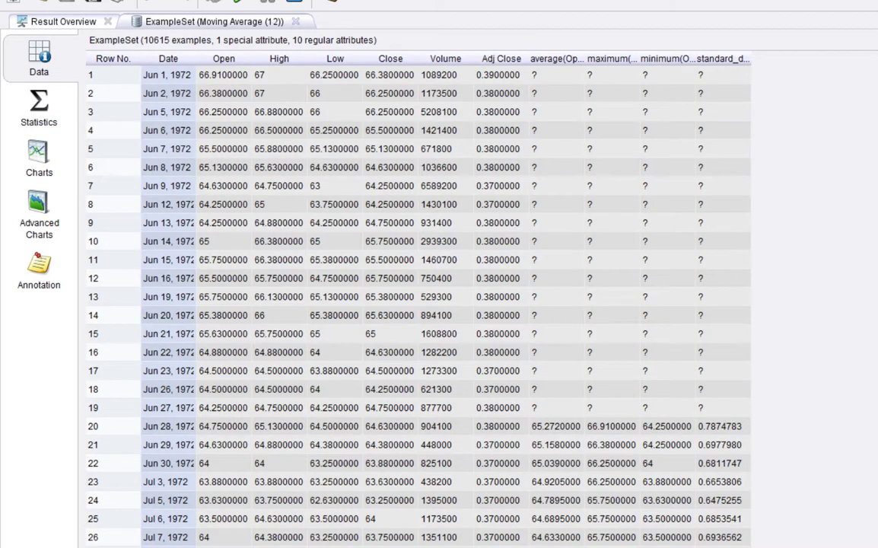
# Step: Show the statistics of the example set at the breakpoint and copy the attribute name average(Open)
pyautogui.click(25, 98)
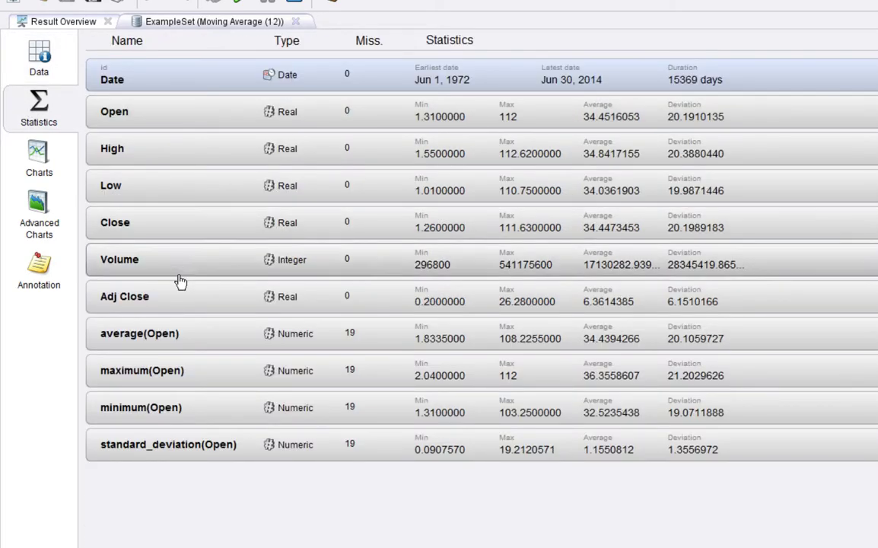
pyautogui.click(169, 335)
pyautogui.rightClick(169, 335)
pyautogui.click(187, 339)
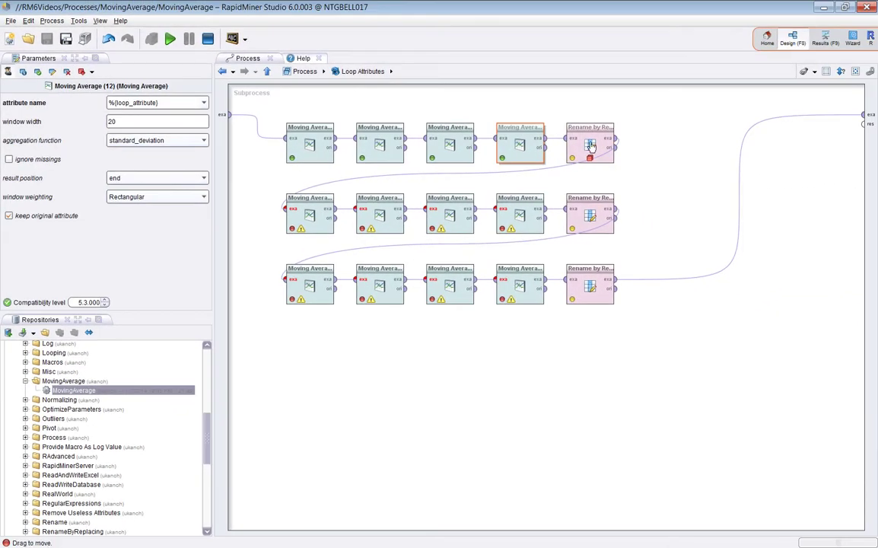
# Step: Select the first row's Rename by Replacing operator, show the Comment view and dock it between Parameters and Repositories
pyautogui.click(591, 147)
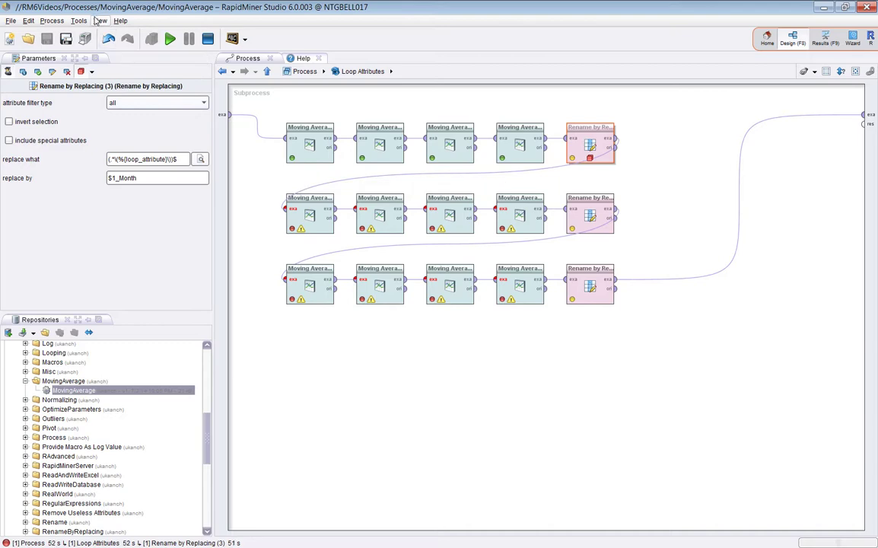
pyautogui.click(99, 21)
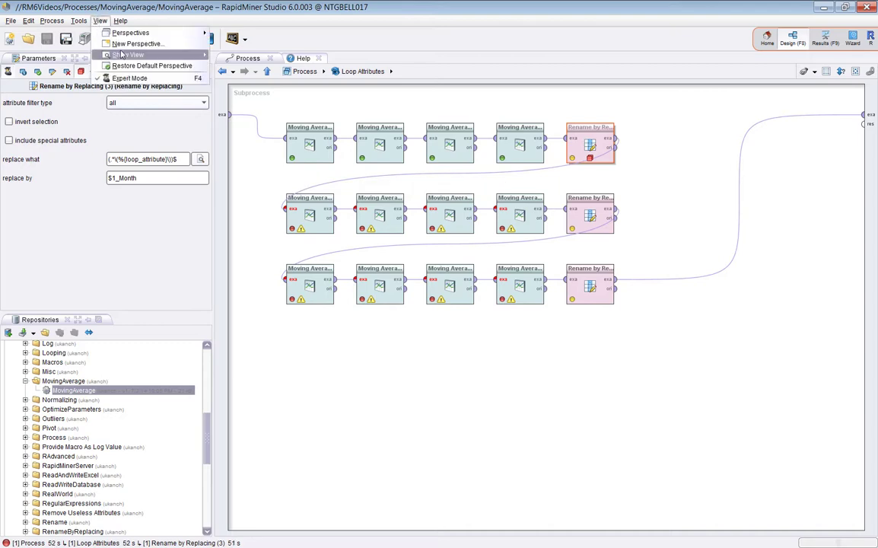
pyautogui.moveTo(179, 77)
pyautogui.click(232, 56)
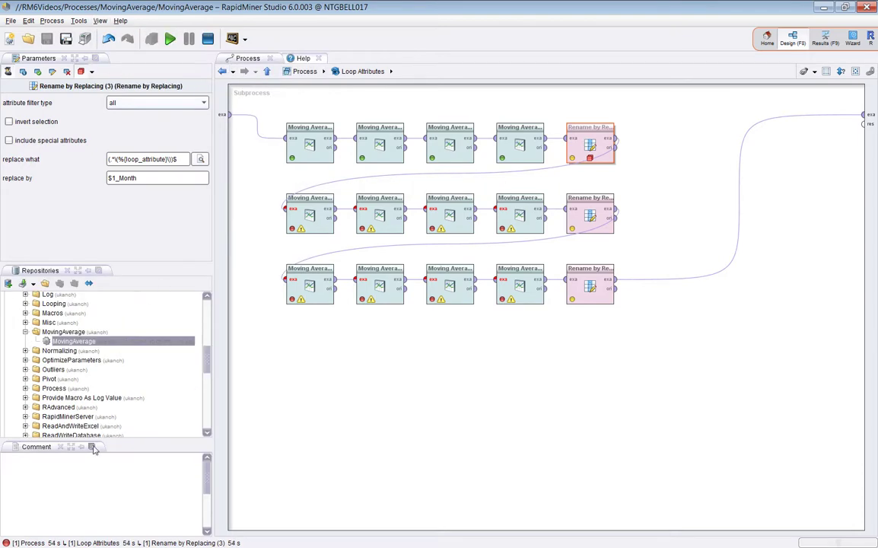
pyautogui.moveTo(36, 447); pyautogui.dragTo(79, 259)
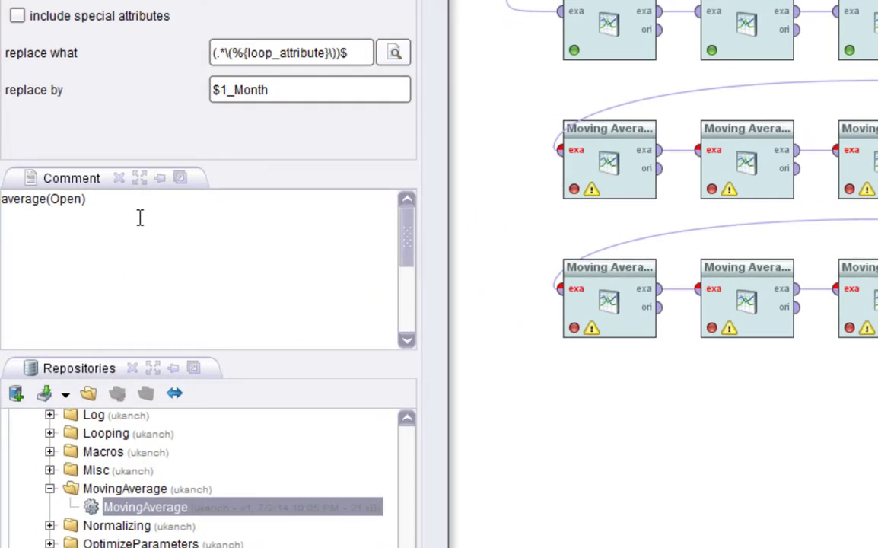
# Step: Enter average(Open) in the operator's comment and copy the replace what expression (.*\(%{loop_attribute}\))$ beneath it
pyautogui.moveTo(43, 235); pyautogui.dragTo(16, 241)
pyautogui.click(2, 242)
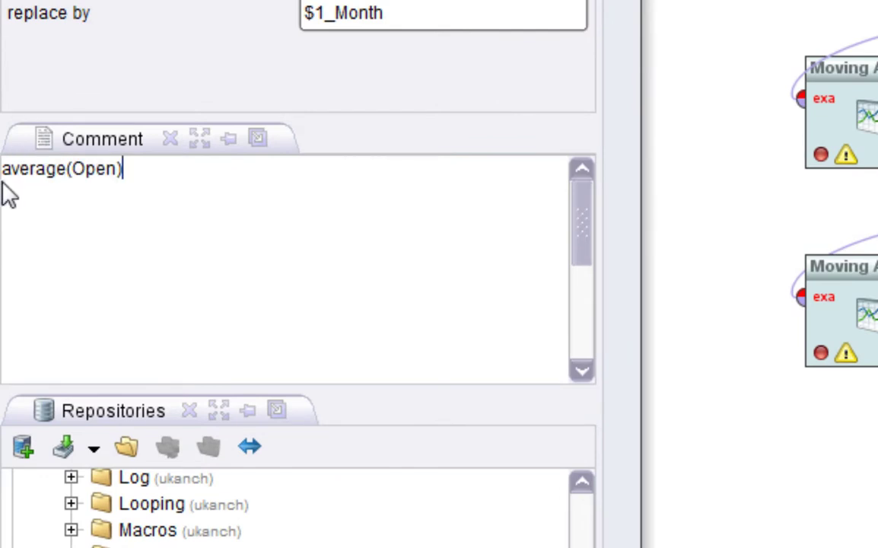
pyautogui.tripleClick(4, 179)
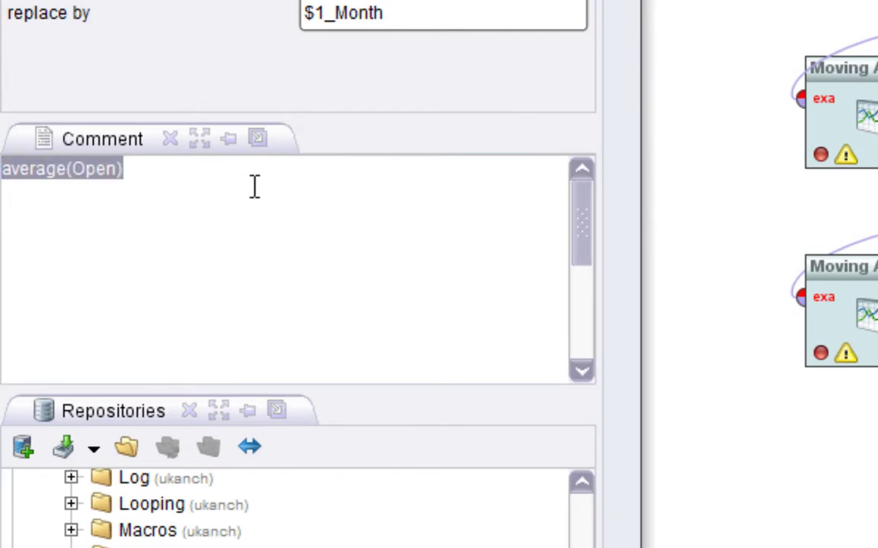
pyautogui.click(515, 58)
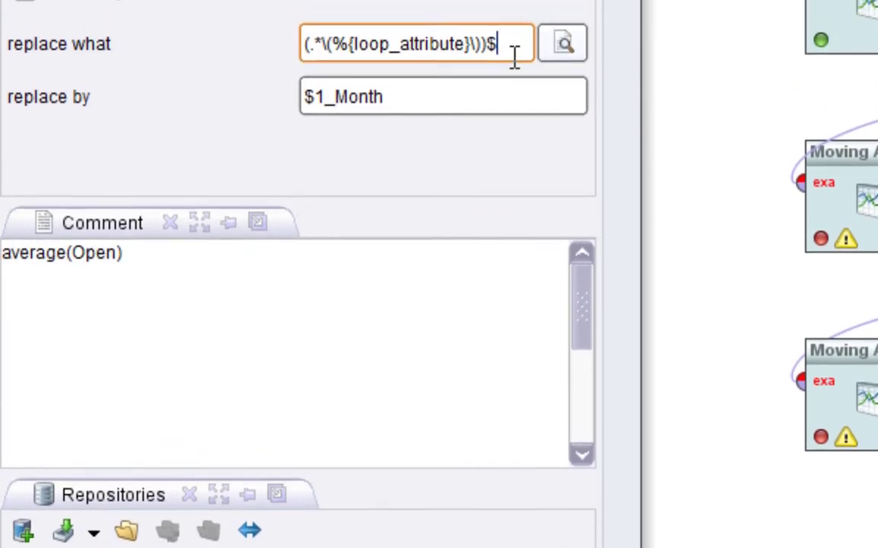
pyautogui.moveTo(515, 57); pyautogui.dragTo(306, 61)
pyautogui.hotkey('ctrl', 'c')
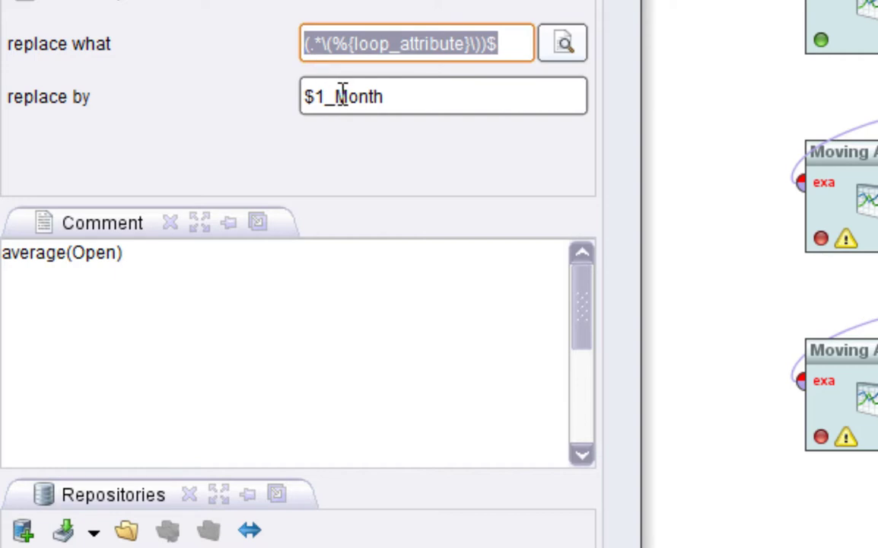
pyautogui.click(289, 278)
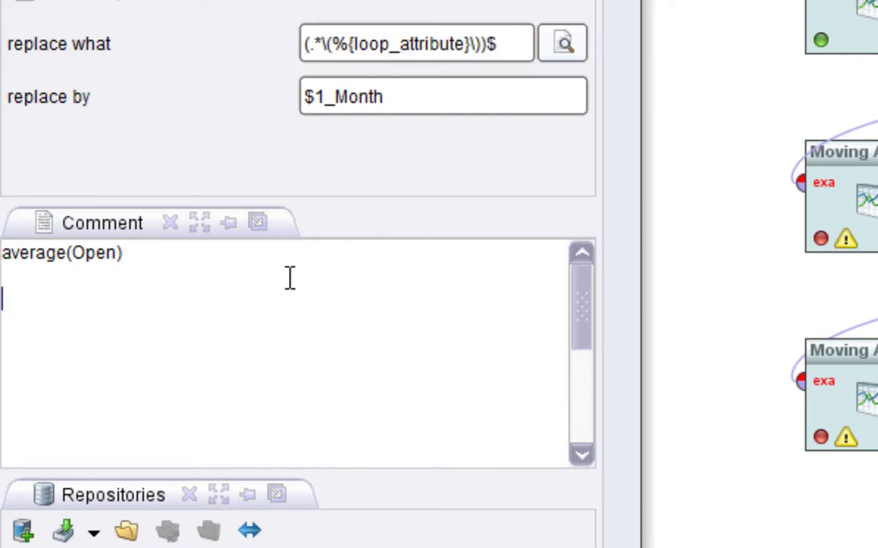
pyautogui.hotkey('ctrl', 'v')
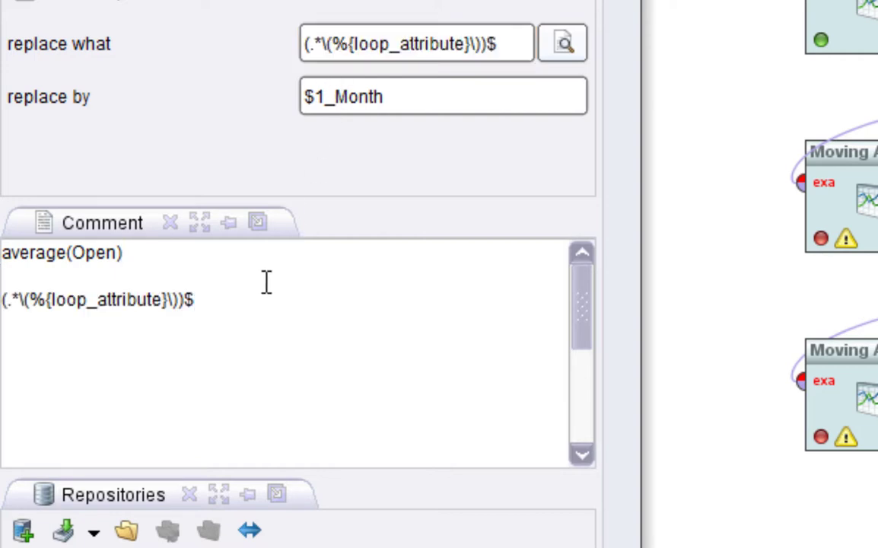
# Step: Copy the replace by value $1_Month into the comment below the regular expression
pyautogui.click(402, 107)
pyautogui.hotkey('ctrl', 'a')
pyautogui.hotkey('ctrl', 'c')
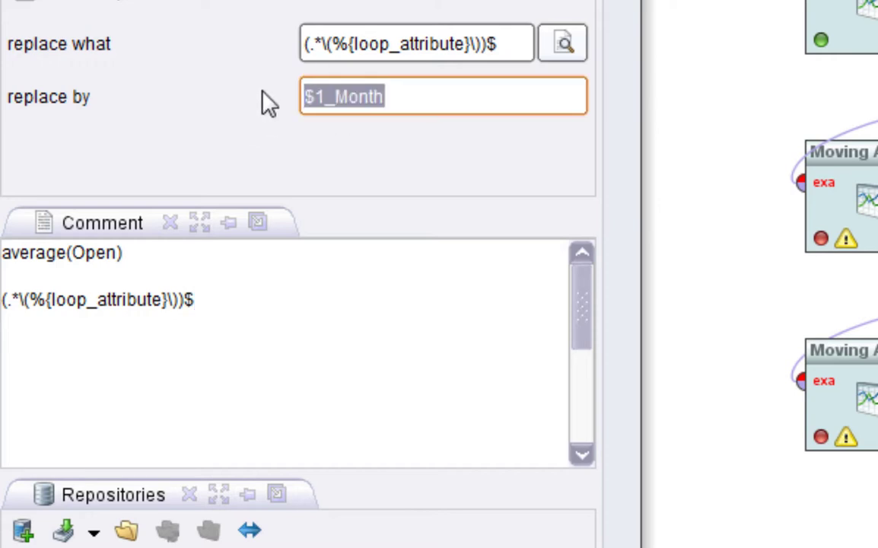
pyautogui.click(270, 316)
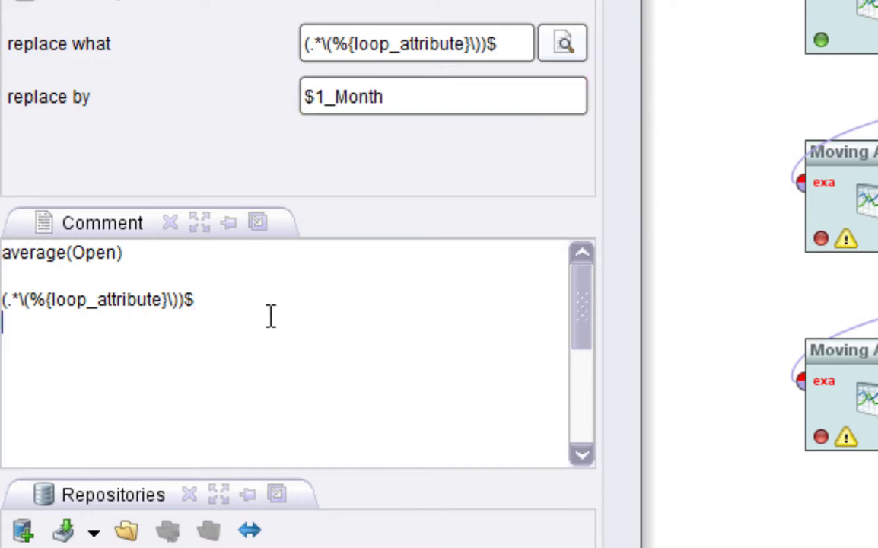
pyautogui.hotkey('ctrl', 'v')
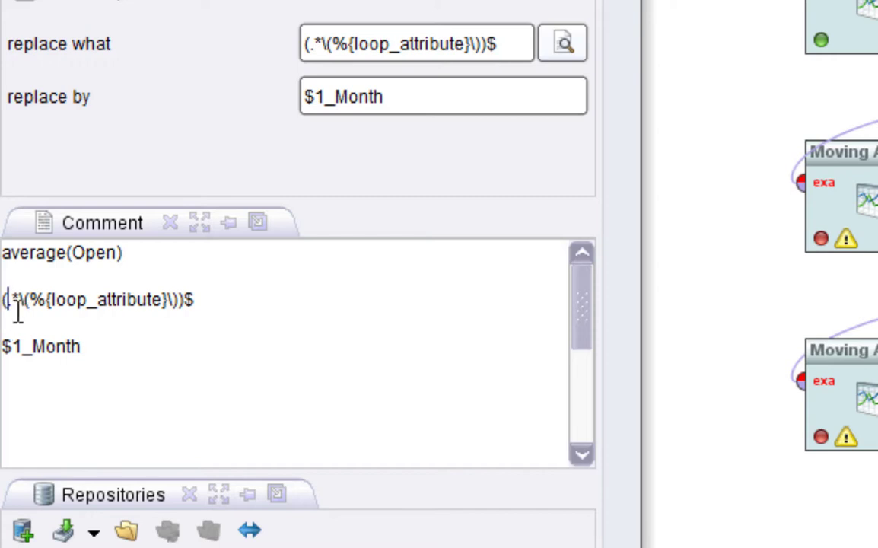
# Step: Highlight the opening characters of the expression in the comment one after another, up to the escaped opening bracket
pyautogui.moveTo(3, 300); pyautogui.dragTo(9, 300)
pyautogui.press('Right')
pyautogui.hotkey('shift', 'Right')
pyautogui.press('Right')
pyautogui.press('Right')
pyautogui.hotkey('shift', 'Right')
pyautogui.hotkey('shift', 'Right')
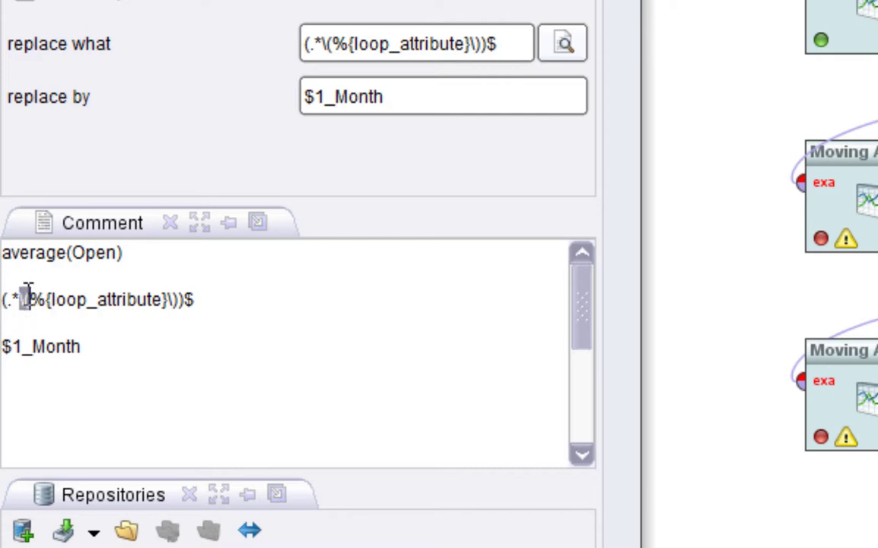
# Step: Compare average(Open) with the expression part by part: the function name, both escaped brackets and the %{loop_attribute} macro
pyautogui.moveTo(3, 257); pyautogui.dragTo(78, 271)
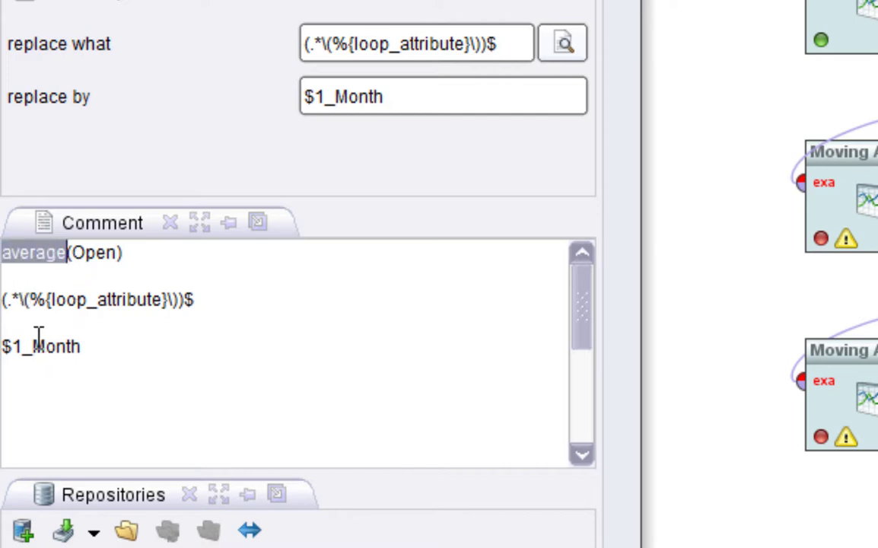
pyautogui.moveTo(20, 313); pyautogui.dragTo(43, 313)
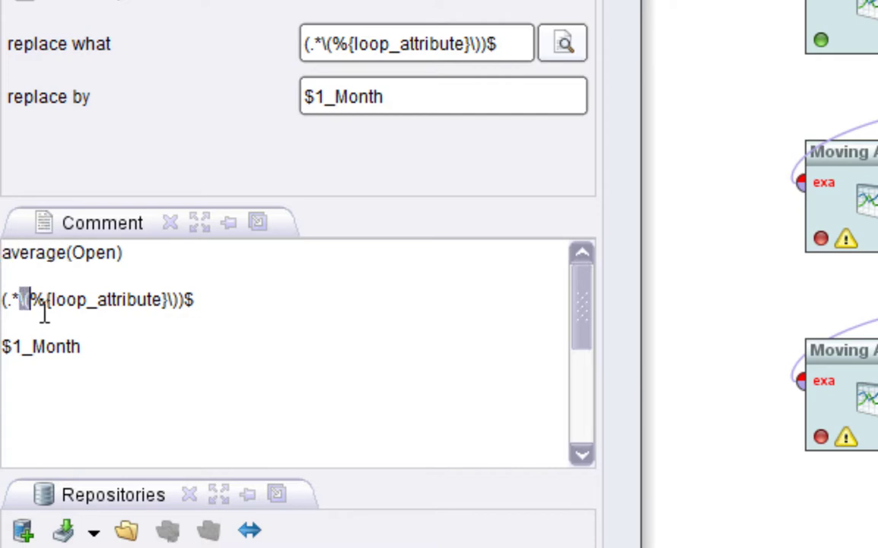
pyautogui.click(79, 268)
pyautogui.moveTo(29, 313); pyautogui.dragTo(176, 316)
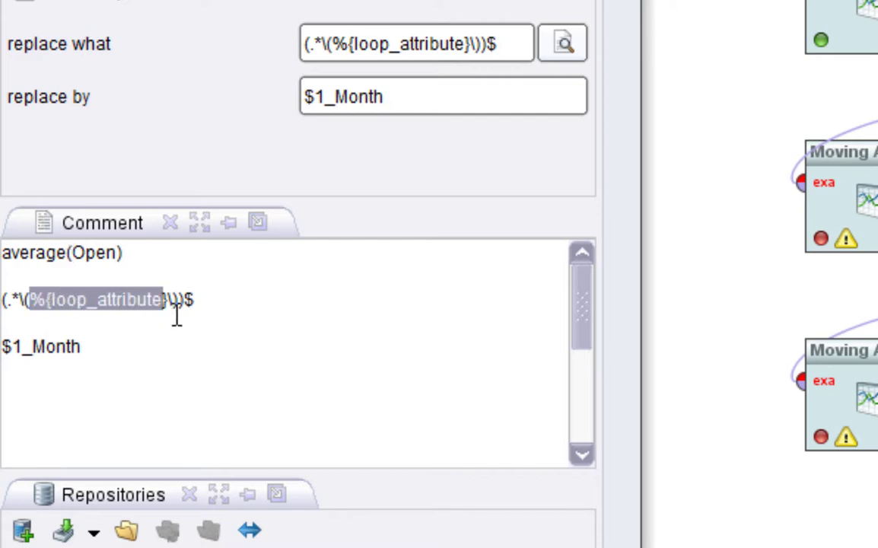
pyautogui.moveTo(73, 267); pyautogui.dragTo(123, 265)
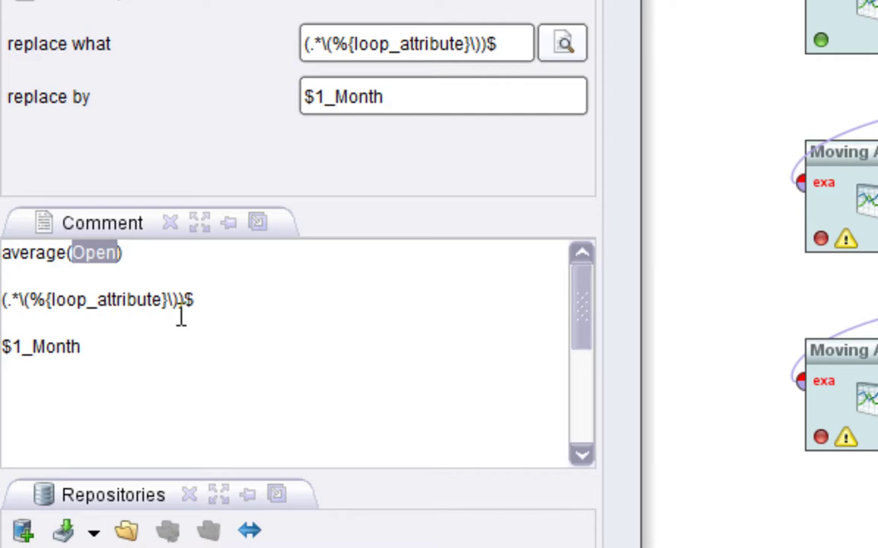
pyautogui.moveTo(177, 317); pyautogui.dragTo(190, 316)
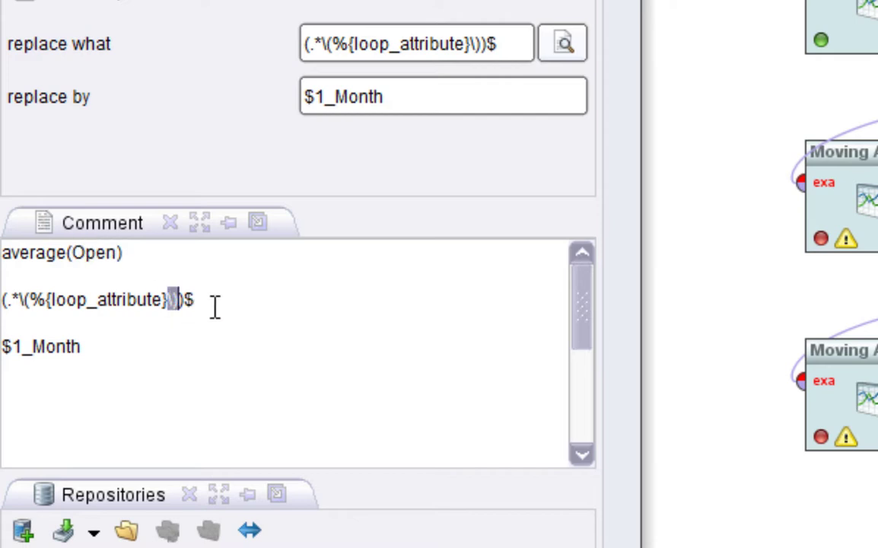
pyautogui.click(128, 266)
# Step: Examine the end of the expression and relate its captured group to $1 and the _Month suffix of the replacement
pyautogui.click(233, 306)
pyautogui.press('Left')
pyautogui.press('Left')
pyautogui.hotkey('shift', 'Right')
pyautogui.click(269, 307)
pyautogui.click(122, 262)
pyautogui.moveTo(23, 352); pyautogui.dragTo(4, 351)
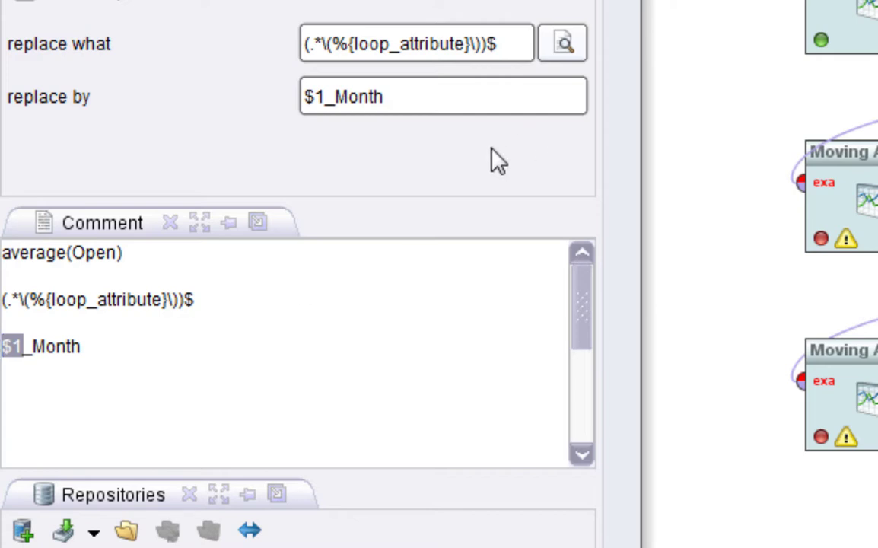
pyautogui.click(337, 111)
pyautogui.moveTo(304, 113); pyautogui.dragTo(318, 112)
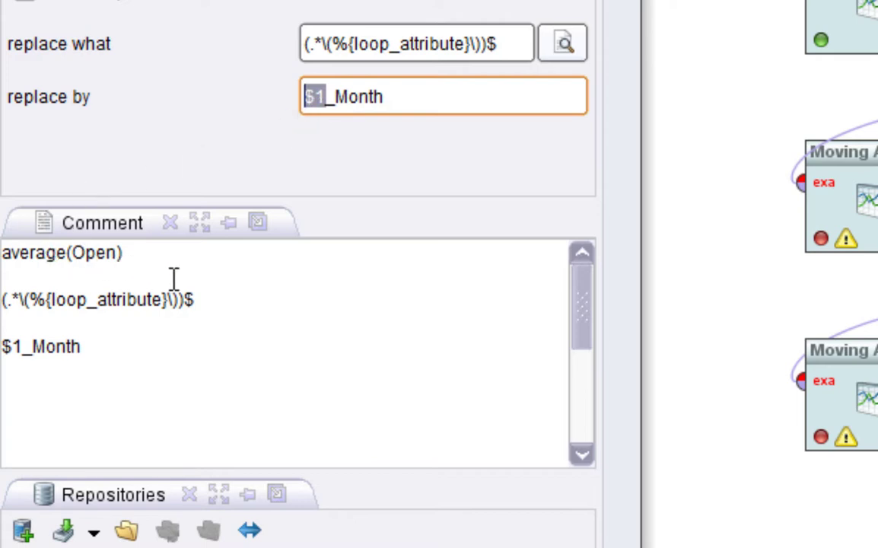
pyautogui.moveTo(12, 362); pyautogui.dragTo(91, 358)
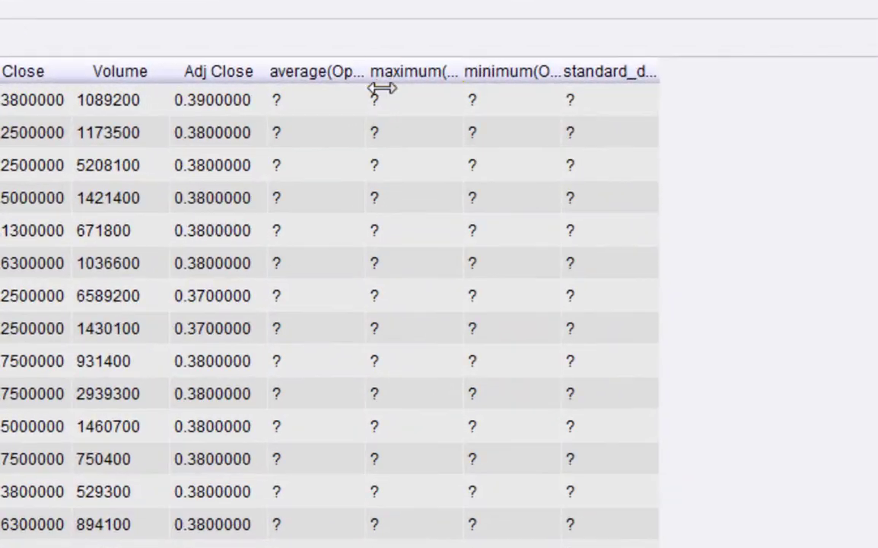
# Step: Widen the average, maximum, minimum and standard deviation columns of the Rename by Replacing result to read their attribute names
pyautogui.moveTo(382, 88); pyautogui.dragTo(489, 83)
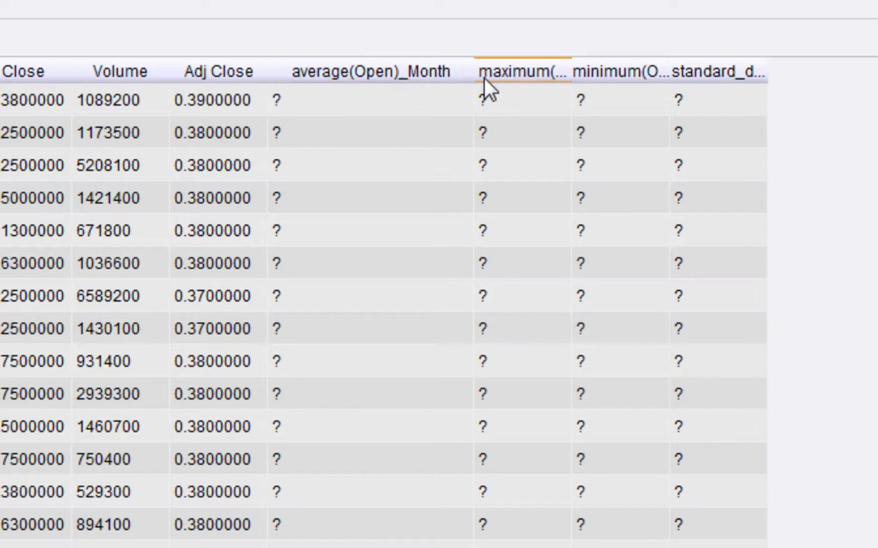
pyautogui.moveTo(589, 74); pyautogui.dragTo(695, 72)
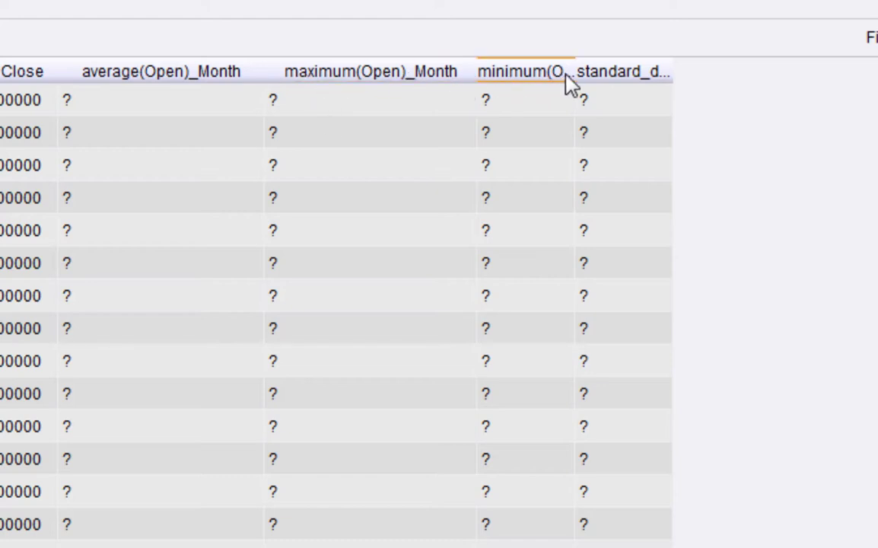
pyautogui.moveTo(576, 86); pyautogui.dragTo(625, 89)
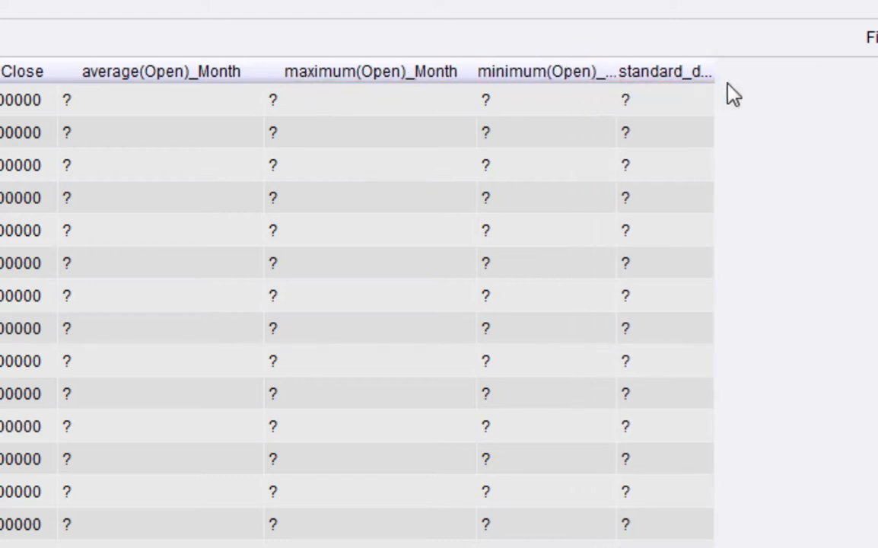
pyautogui.moveTo(716, 79); pyautogui.dragTo(823, 93)
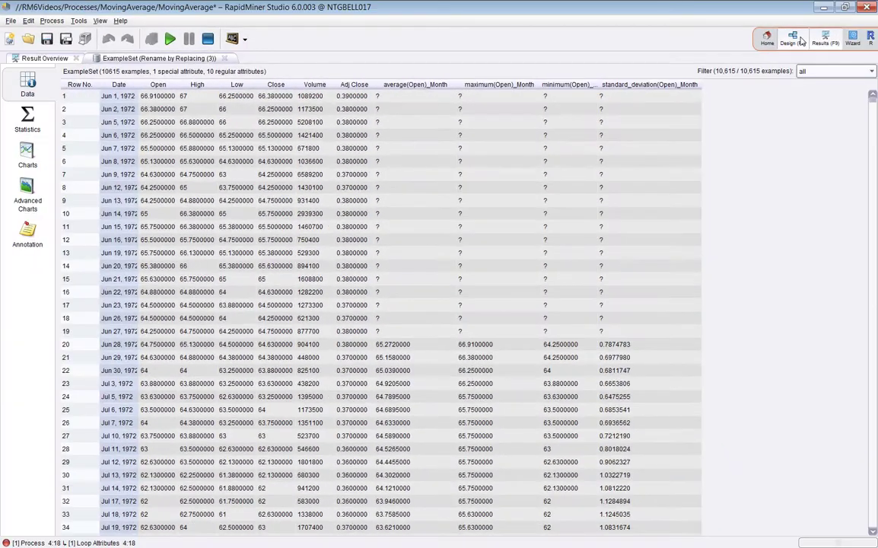
# Step: Return to the process design and review the parameters of the second row's Moving Average and Rename by Replacing operators
pyautogui.click(795, 44)
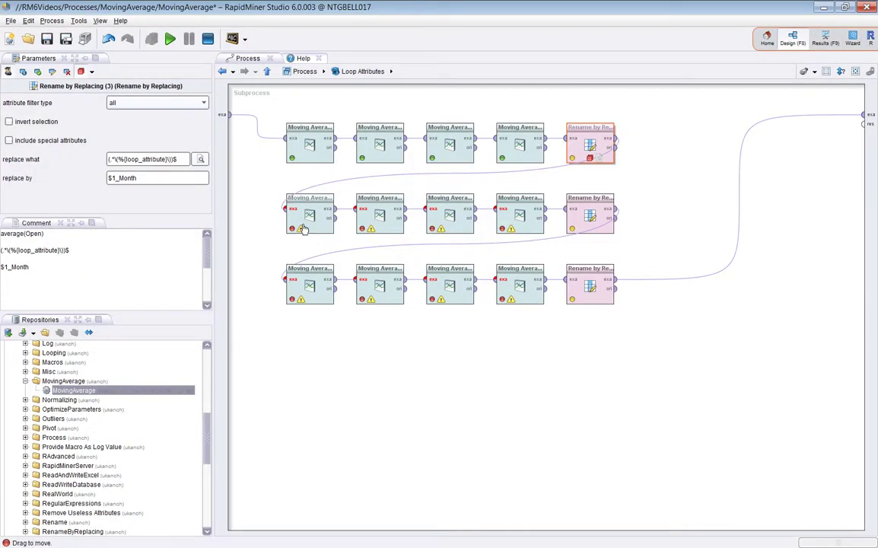
pyautogui.click(303, 228)
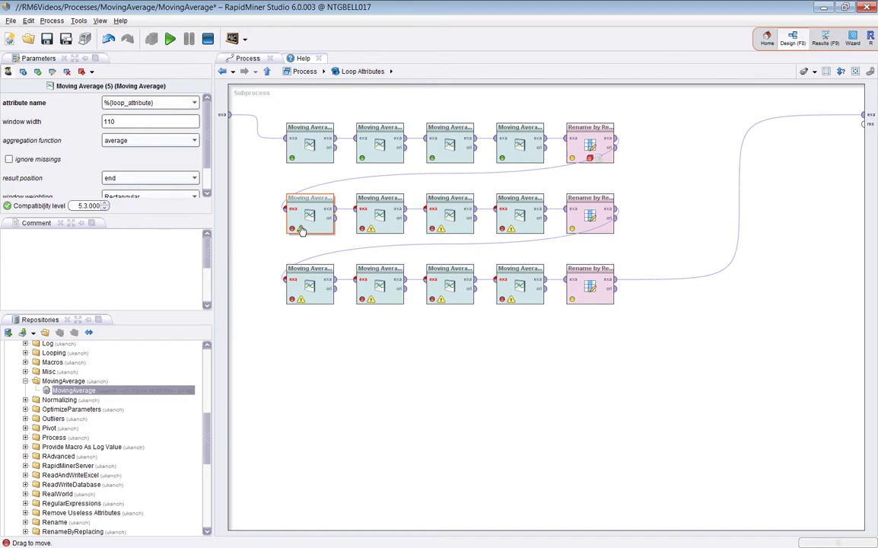
pyautogui.click(363, 201)
pyautogui.click(451, 209)
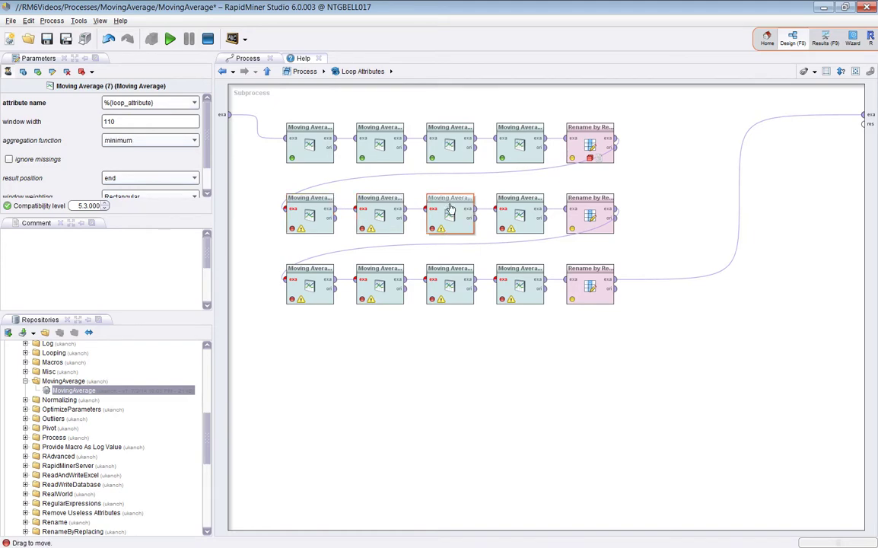
pyautogui.click(521, 207)
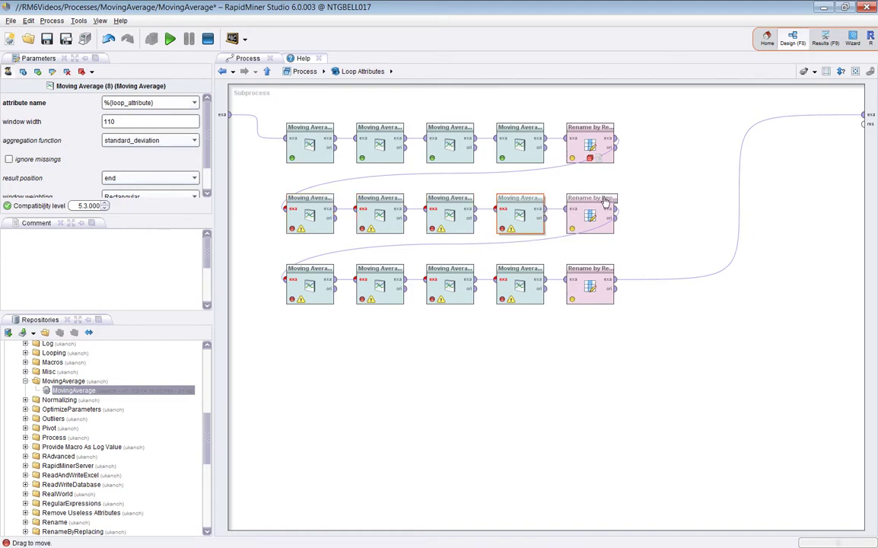
pyautogui.click(601, 216)
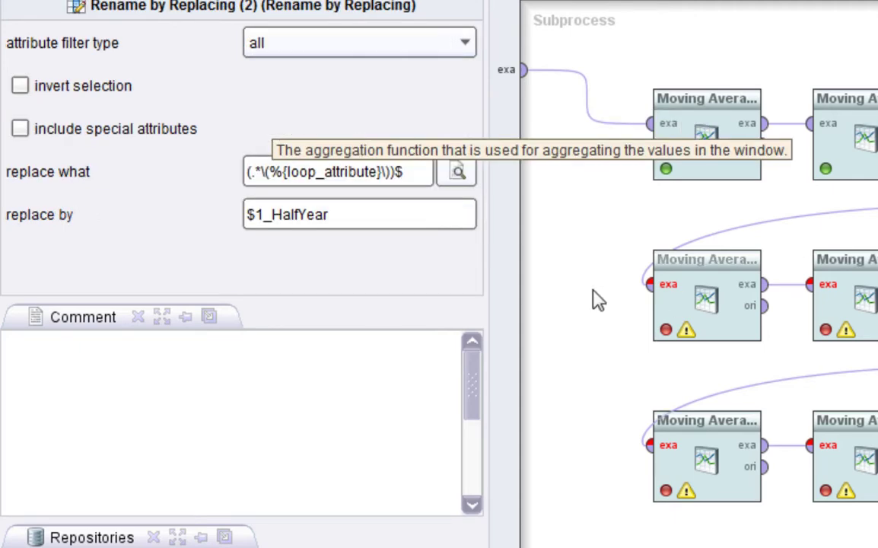
# Step: Examine the _HalfYear suffix in the second row's replacement and review the parameters of the third row's Moving Average operators
pyautogui.click(404, 217)
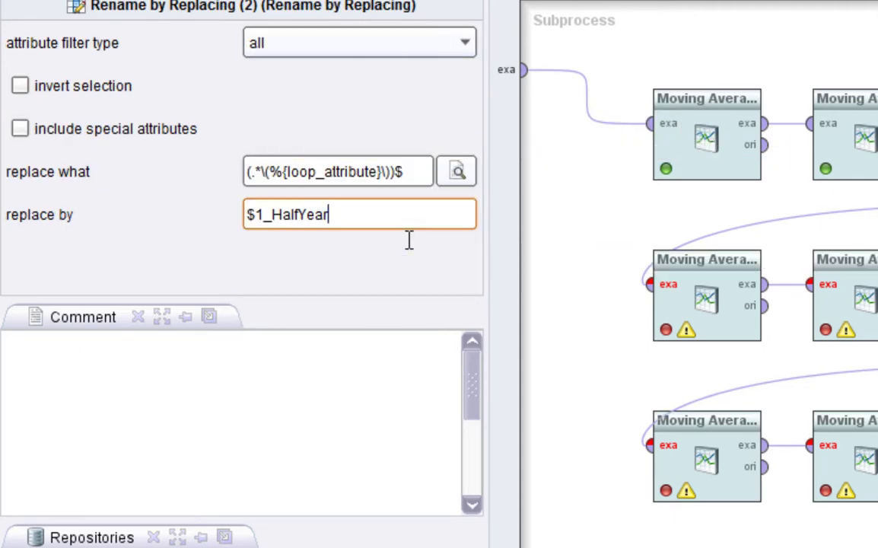
pyautogui.moveTo(265, 220); pyautogui.dragTo(337, 225)
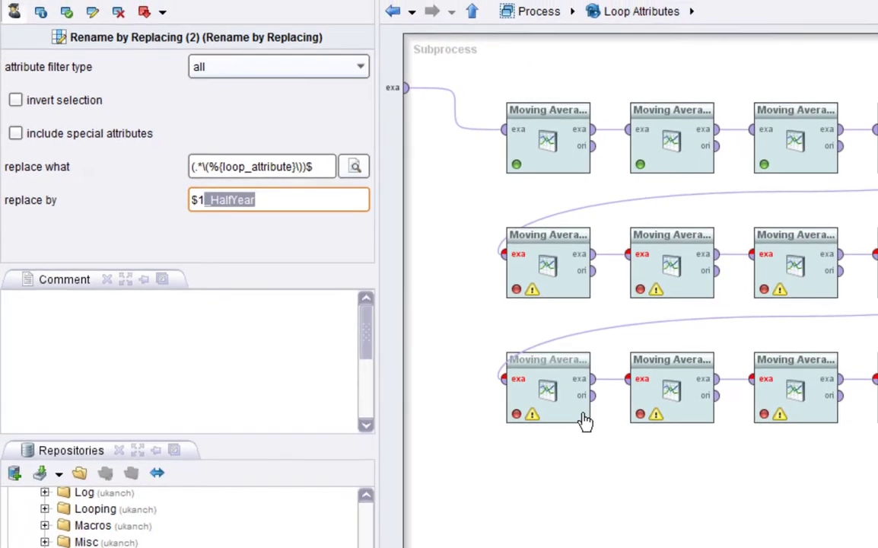
pyautogui.click(739, 484)
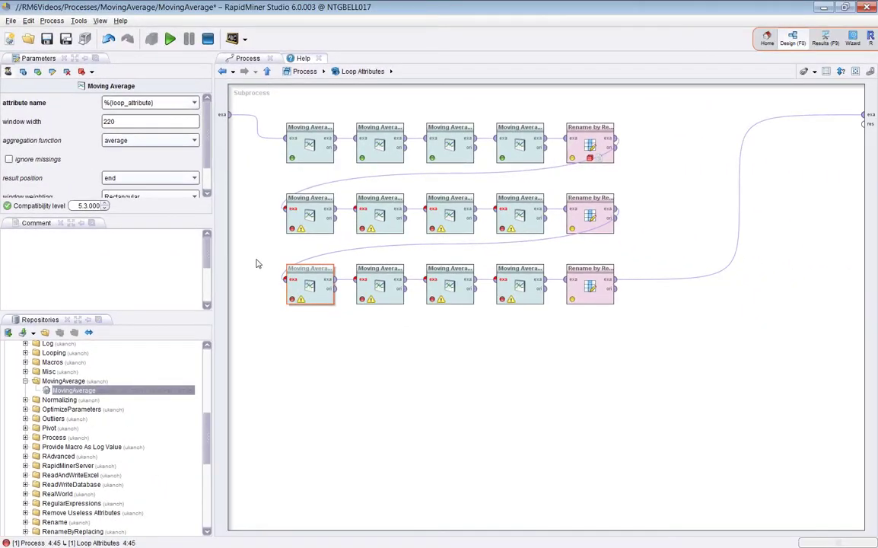
pyautogui.moveTo(257, 263); pyautogui.dragTo(521, 333)
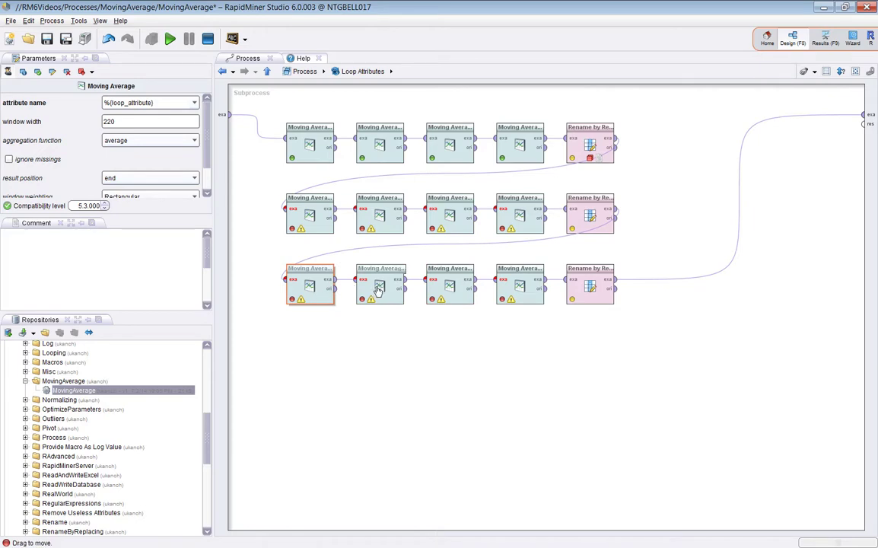
pyautogui.click(374, 291)
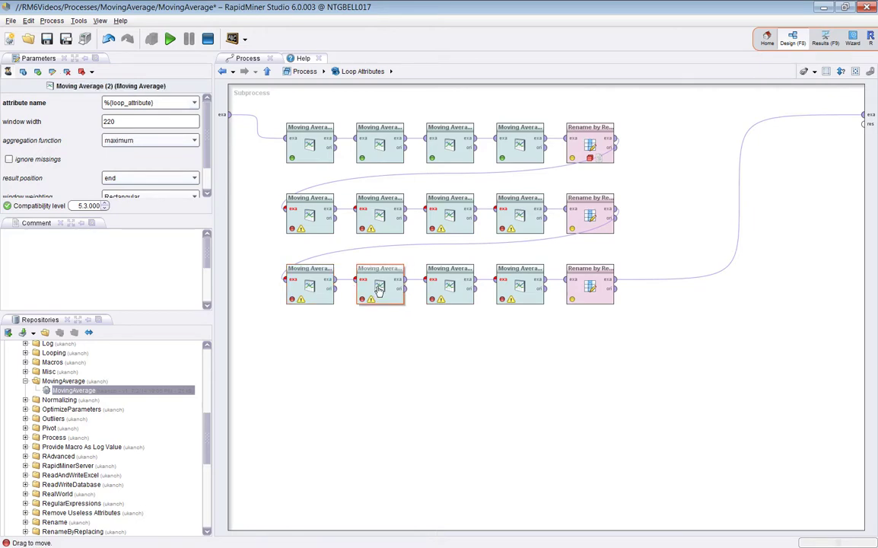
pyautogui.click(537, 284)
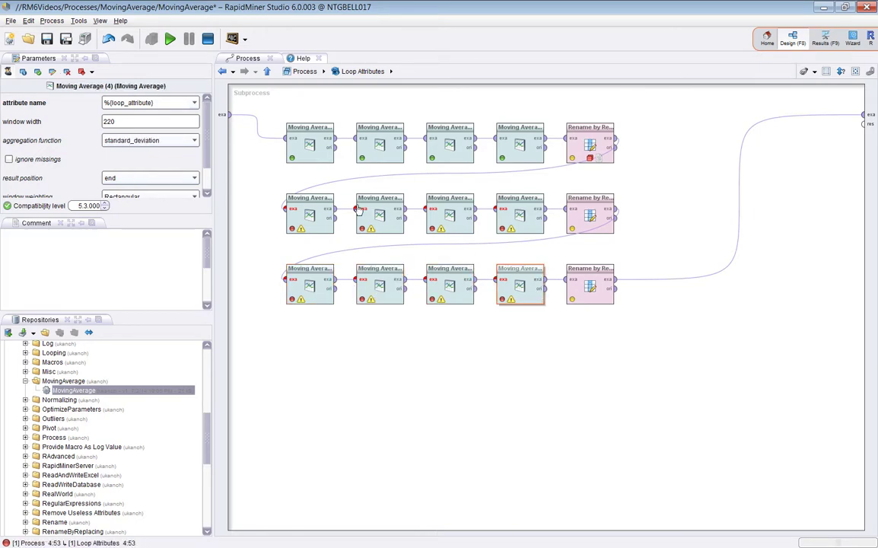
pyautogui.hotkey('ctrl', 'a')
# Step: Examine the captured group and the _Year suffix in the replacement of the third row's Rename by Replacing operator
pyautogui.click(593, 280)
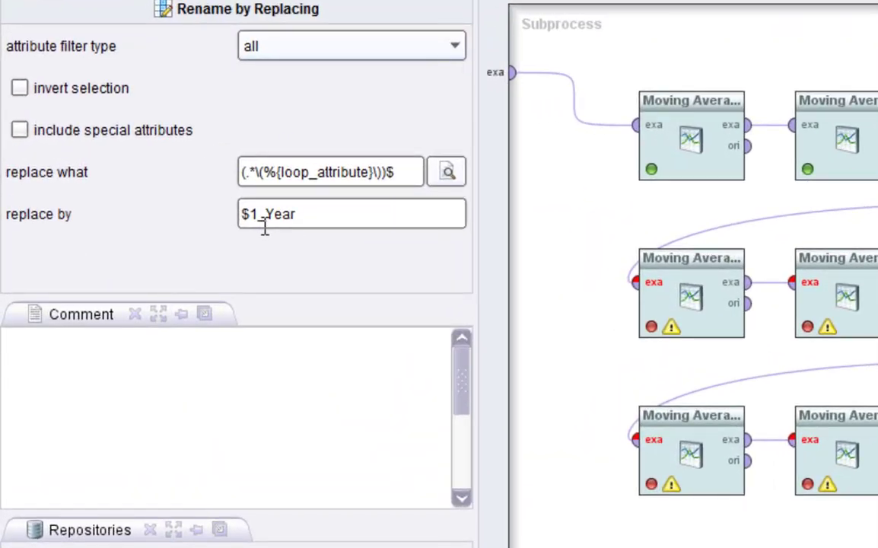
pyautogui.click(264, 227)
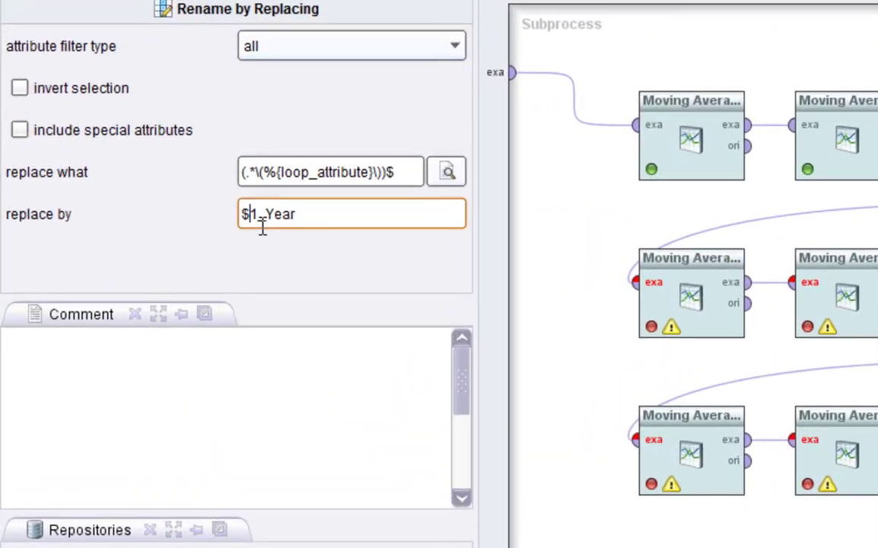
pyautogui.moveTo(263, 225); pyautogui.dragTo(225, 226)
pyautogui.click(321, 214)
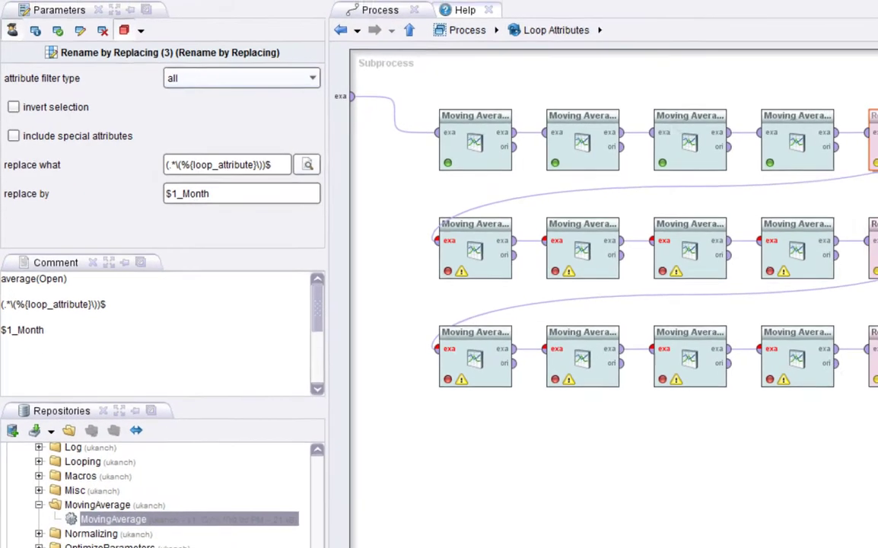
# Step: Remove the breakpoints after and before the first row's Rename by Replacing operator
pyautogui.rightClick(597, 147)
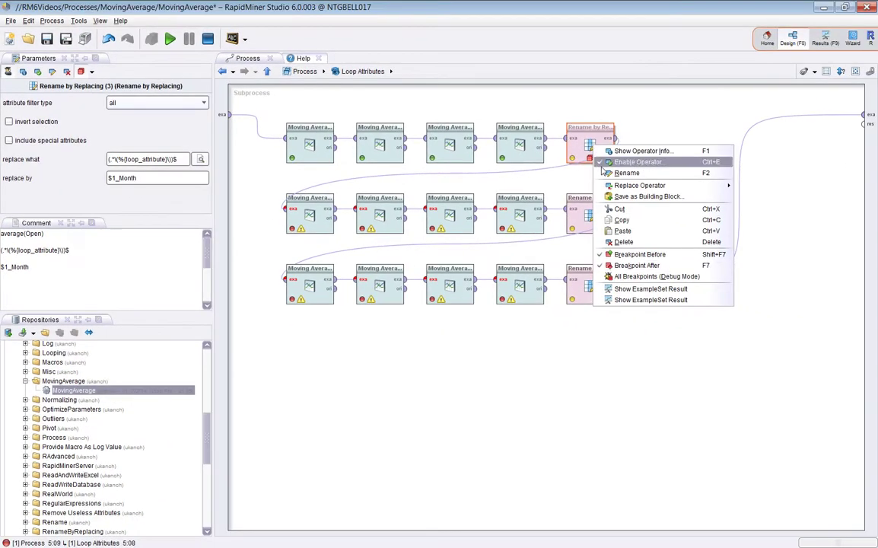
pyautogui.click(622, 220)
pyautogui.rightClick(595, 152)
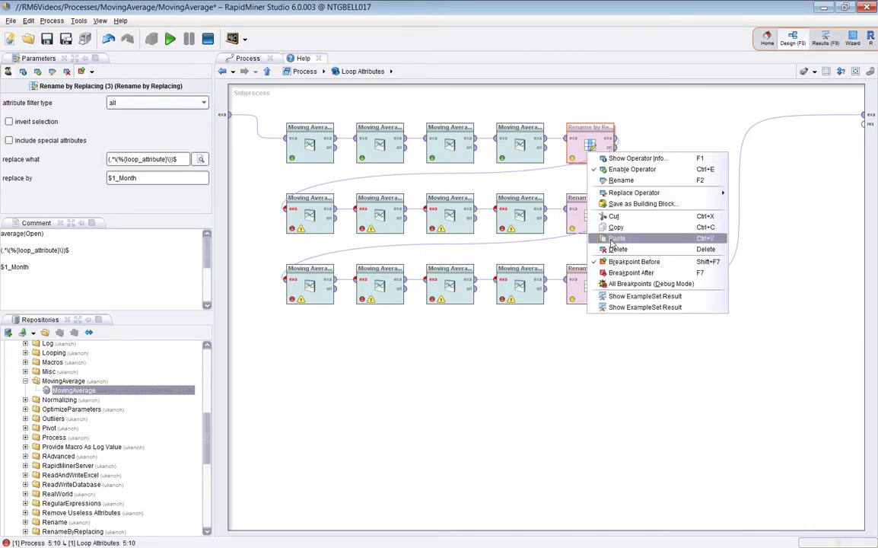
pyautogui.click(615, 240)
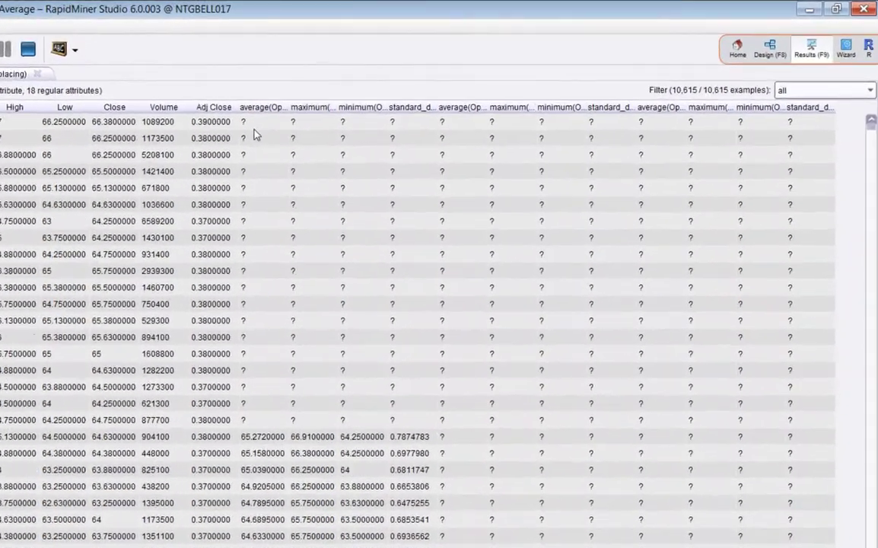
# Step: Highlight the missing values under the month statistics and widen the standard_deviation(Open)_Month and average(Open)_HalfYear columns to read their names
pyautogui.moveTo(399, 97); pyautogui.dragTo(513, 107)
pyautogui.moveTo(358, 153); pyautogui.dragTo(358, 475)
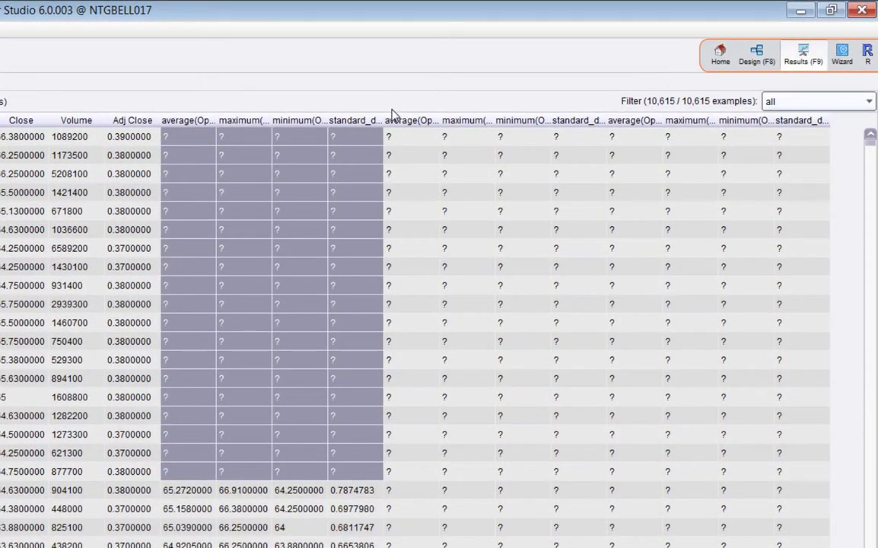
pyautogui.moveTo(384, 119); pyautogui.dragTo(484, 117)
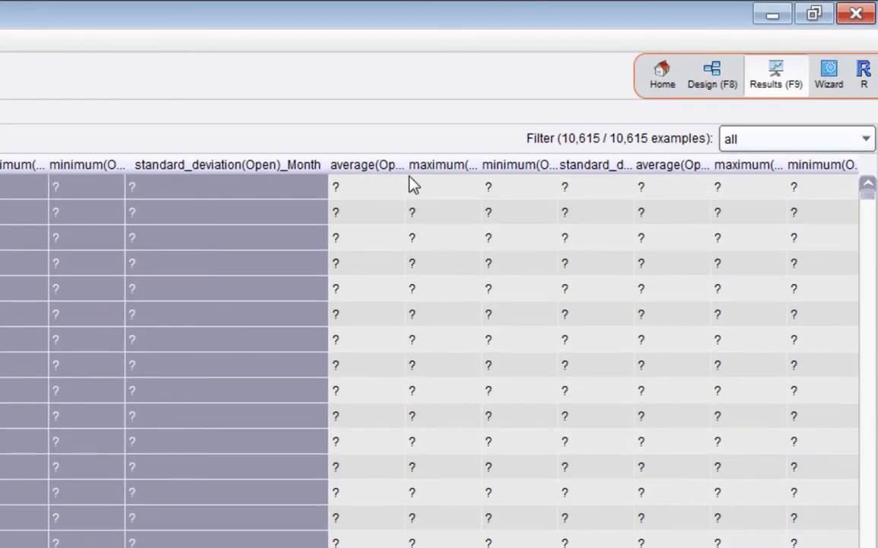
pyautogui.moveTo(418, 172); pyautogui.dragTo(496, 172)
pyautogui.moveTo(396, 190); pyautogui.dragTo(510, 414)
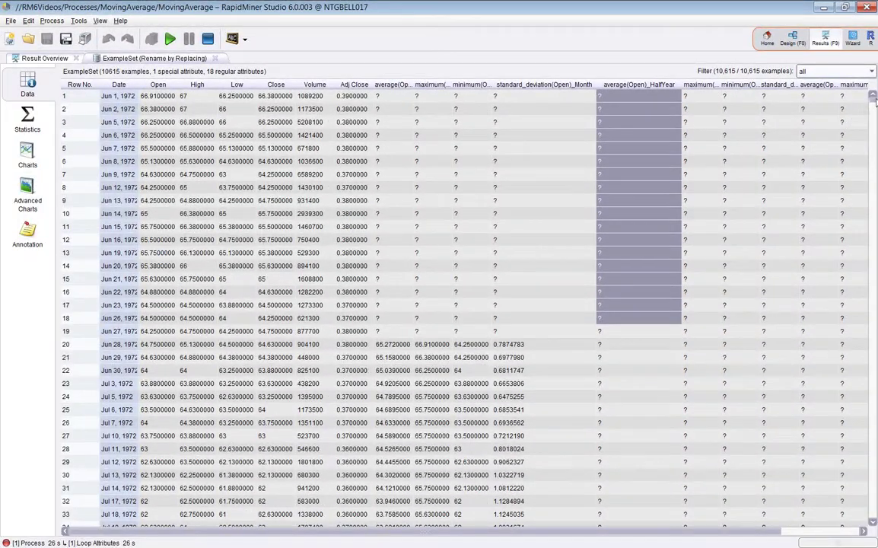
# Step: Check further rows and the last columns of the example set for the half-year and year statistics
pyautogui.moveTo(874, 97); pyautogui.dragTo(874, 101)
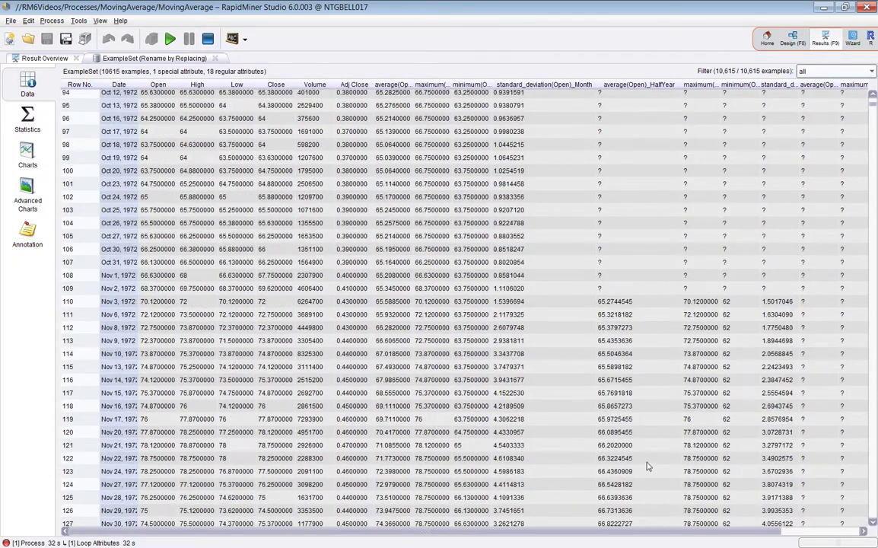
pyautogui.moveTo(623, 531); pyautogui.dragTo(711, 531)
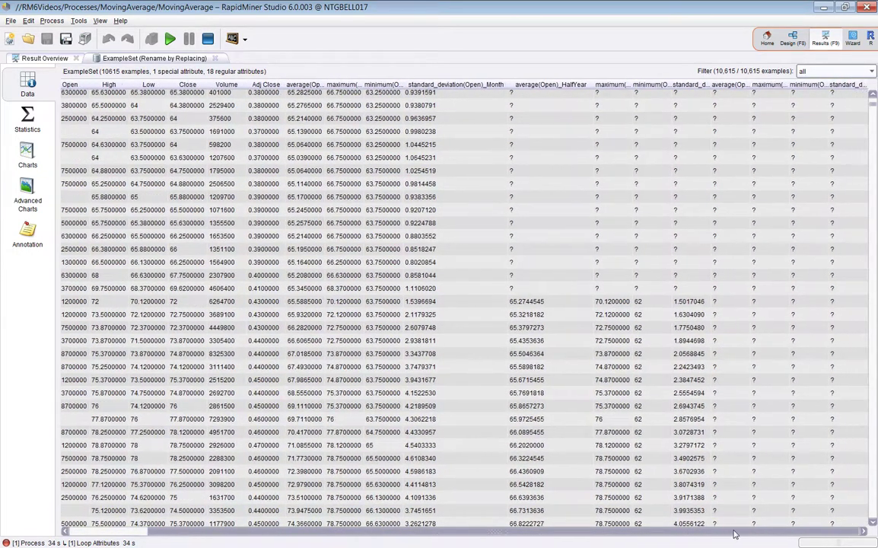
pyautogui.scroll(1, 799, 98)
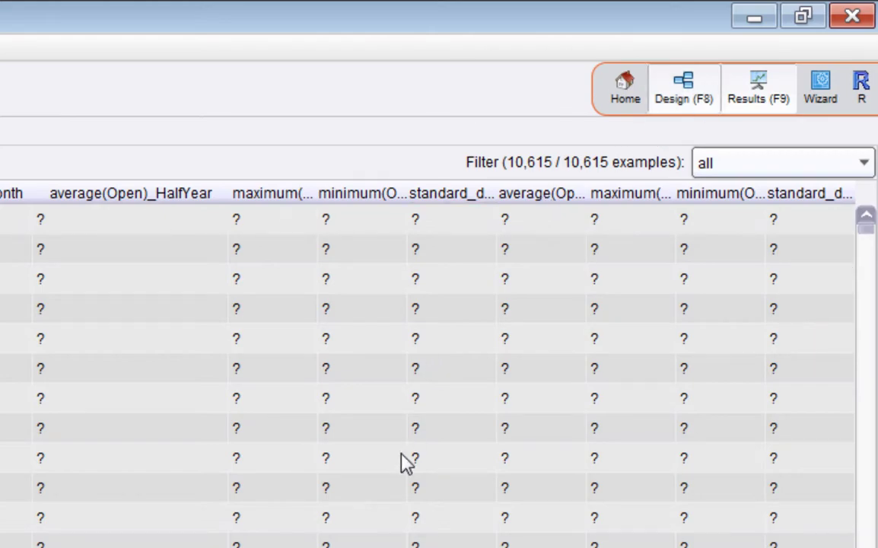
# Step: Return to the main process in the design view, review the Loop Attributes operator and reopen its subprocess
pyautogui.press('F8')
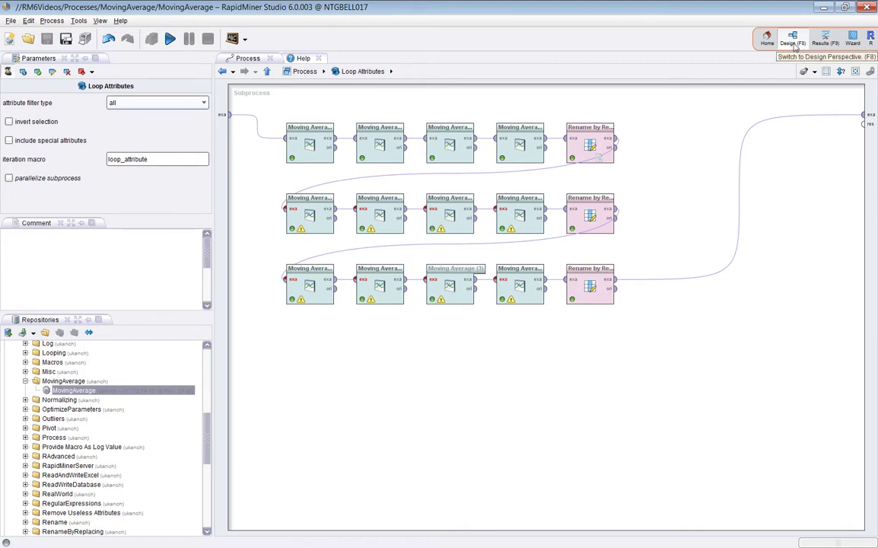
pyautogui.click(266, 71)
pyautogui.click(429, 151)
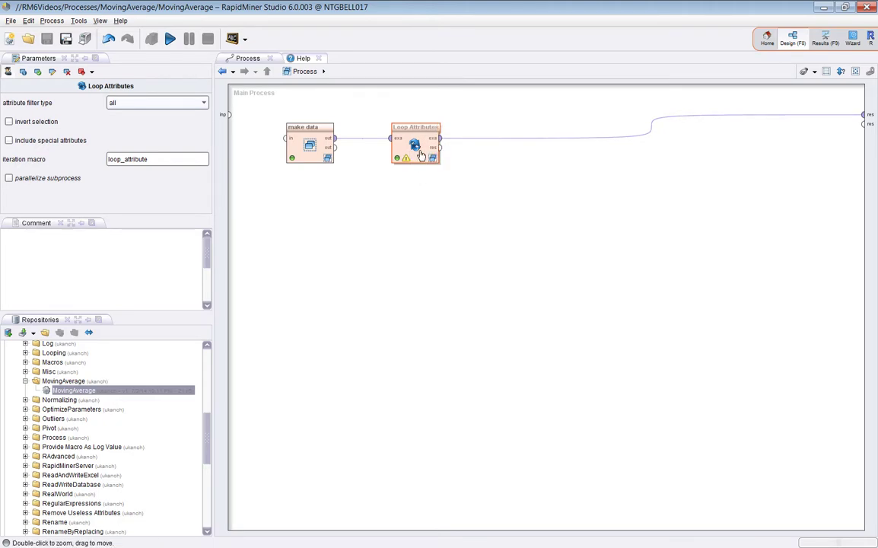
pyautogui.doubleClick(421, 154)
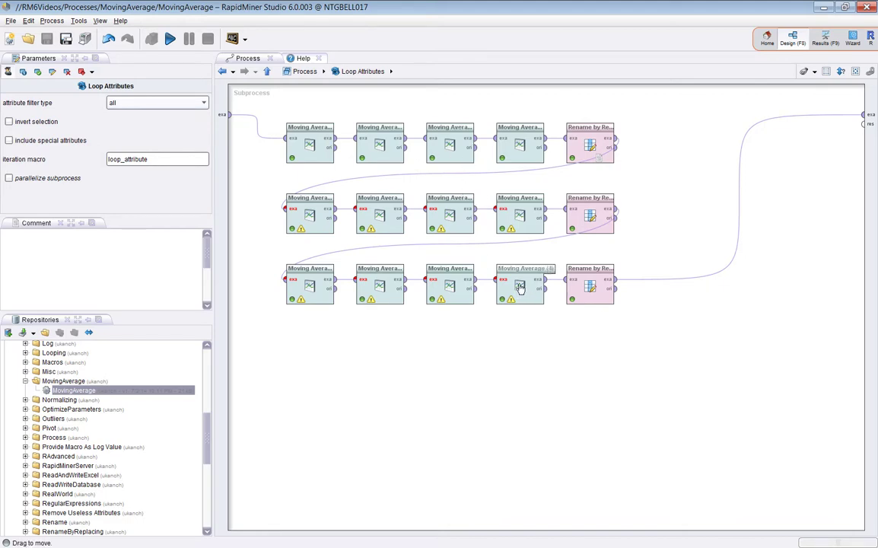
# Step: Run the whole process and assign Date as the domain dimension of an advanced chart of the result
pyautogui.click(169, 38)
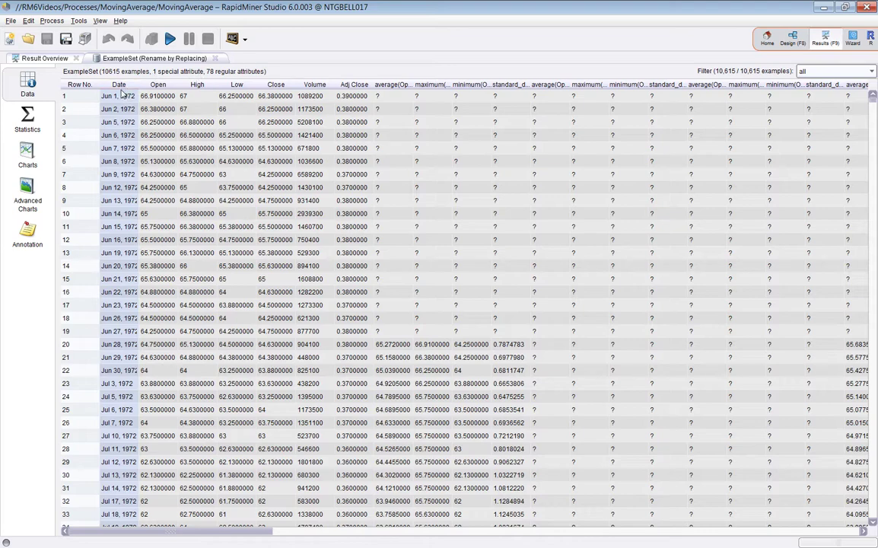
pyautogui.click(25, 194)
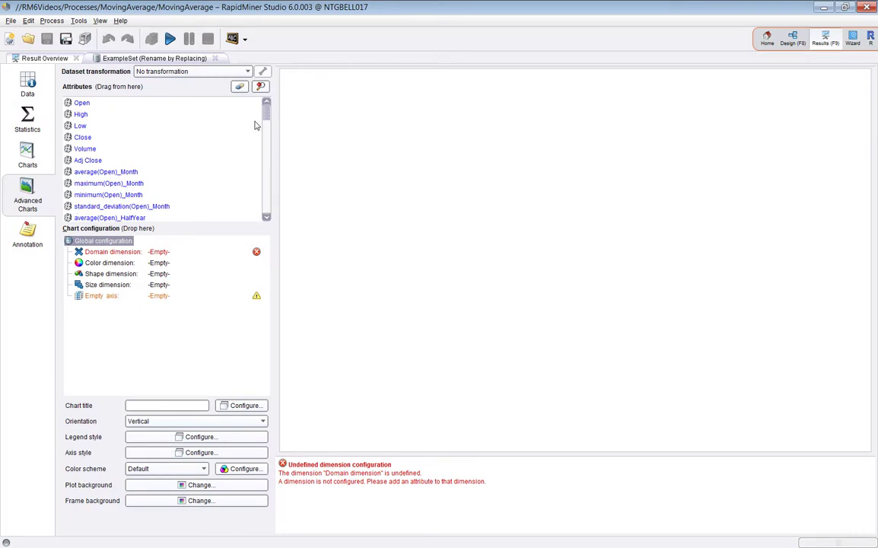
pyautogui.scroll(-10, 241, 153)
pyautogui.click(80, 217)
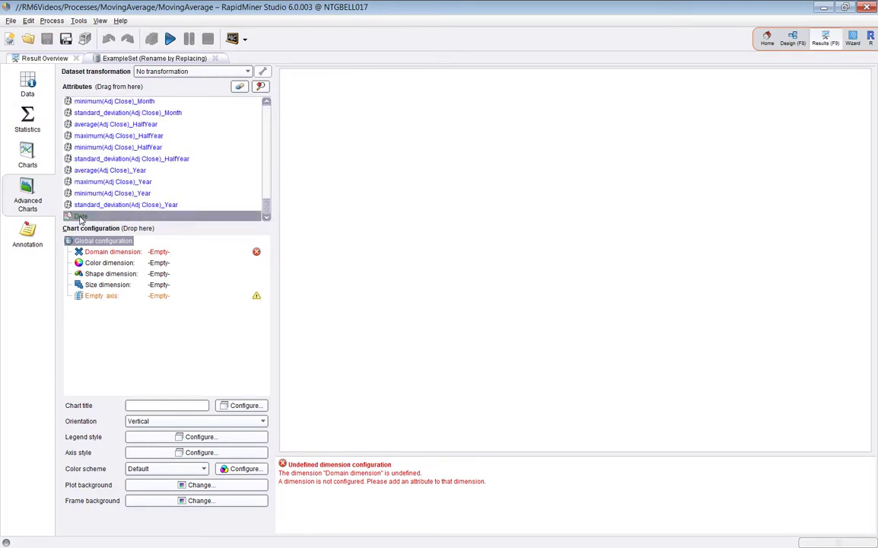
pyautogui.moveTo(80, 219); pyautogui.dragTo(84, 251)
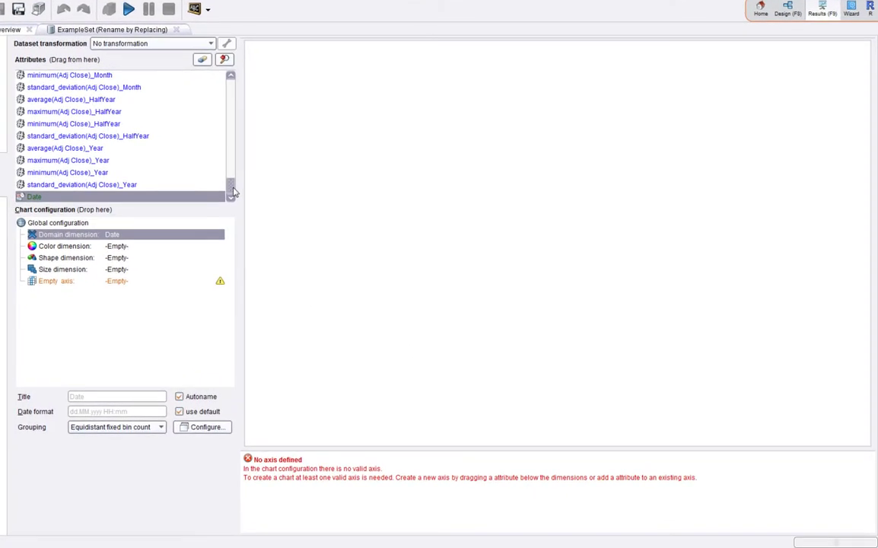
# Step: Add average(Open)_Month to the chart's empty axis as a numerical series
pyautogui.moveTo(233, 192); pyautogui.dragTo(217, 79)
pyautogui.click(79, 152)
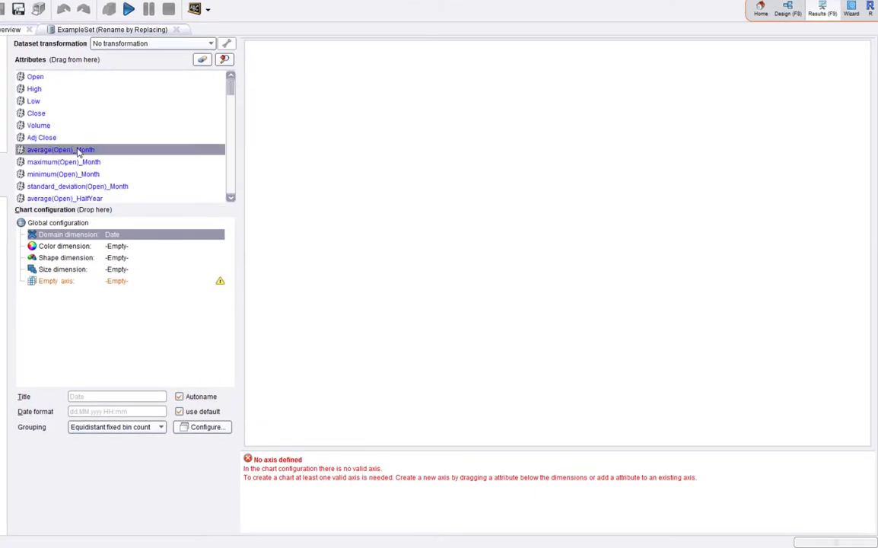
pyautogui.moveTo(79, 151); pyautogui.dragTo(90, 287)
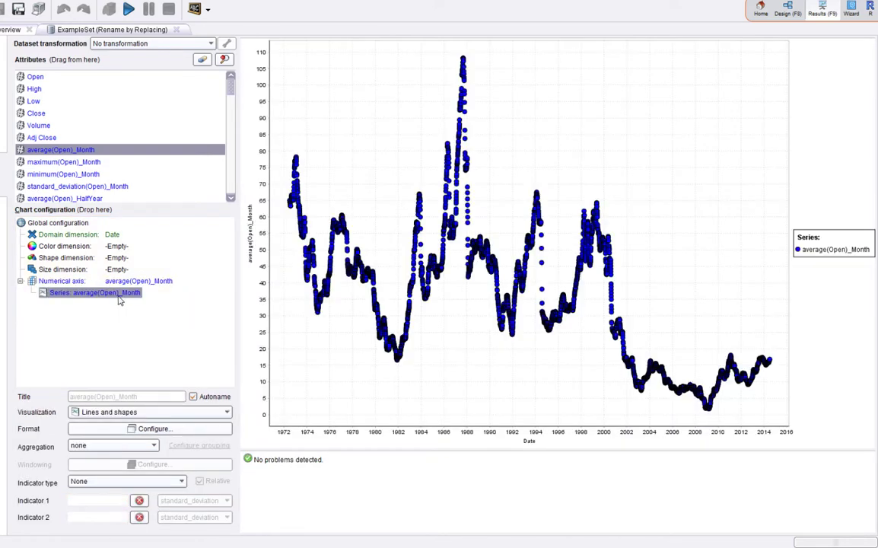
# Step: Format the average(Open)_Month series with a solid line style and no item shape
pyautogui.click(156, 430)
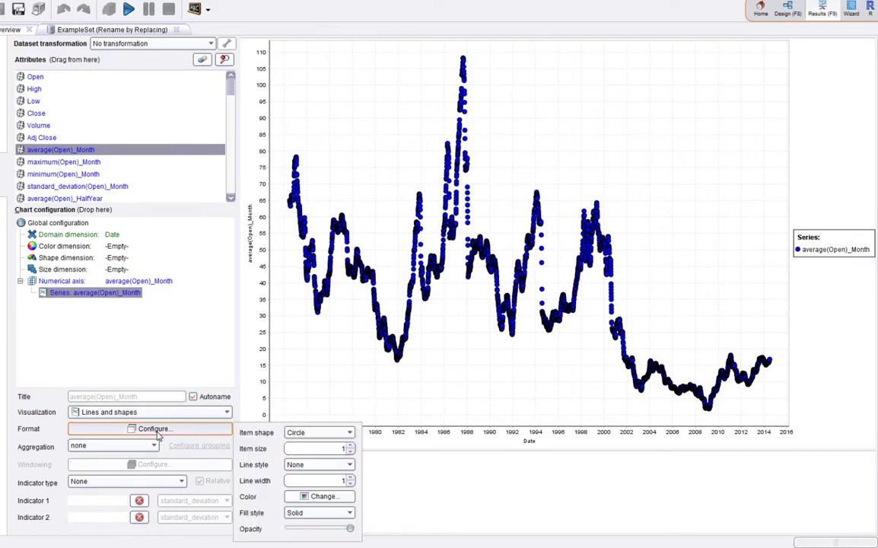
pyautogui.click(350, 465)
pyautogui.click(342, 487)
pyautogui.click(350, 433)
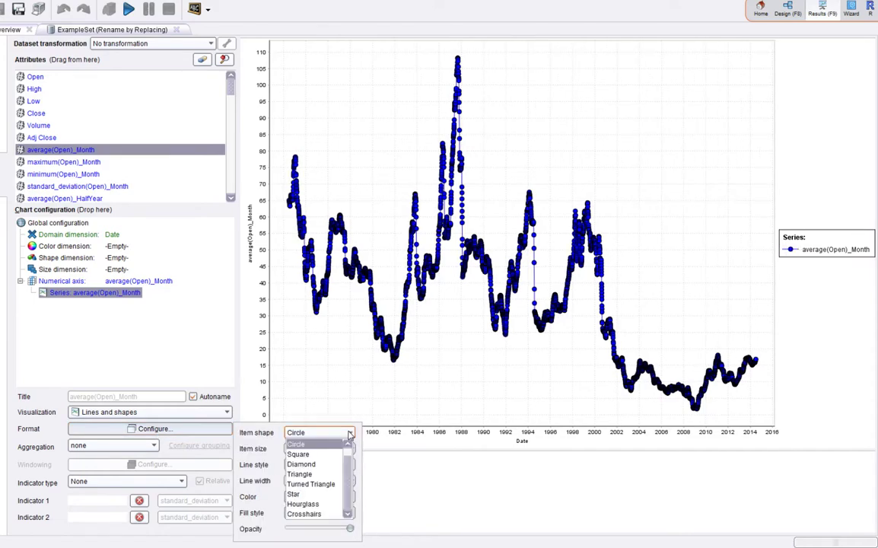
pyautogui.scroll(1, 316, 464)
pyautogui.click(308, 444)
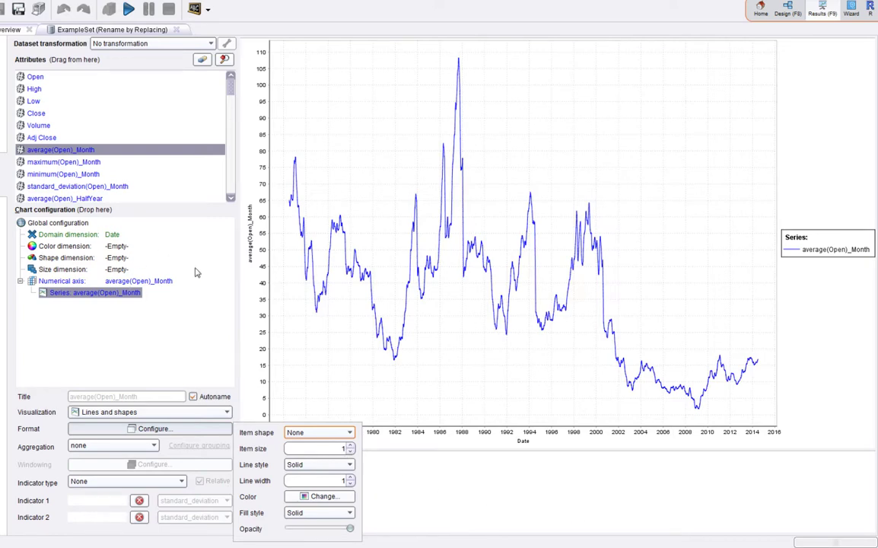
# Step: Add average(Open)_HalfYear to the same numerical axis and set its line style to Solid
pyautogui.moveTo(232, 81); pyautogui.dragTo(232, 97)
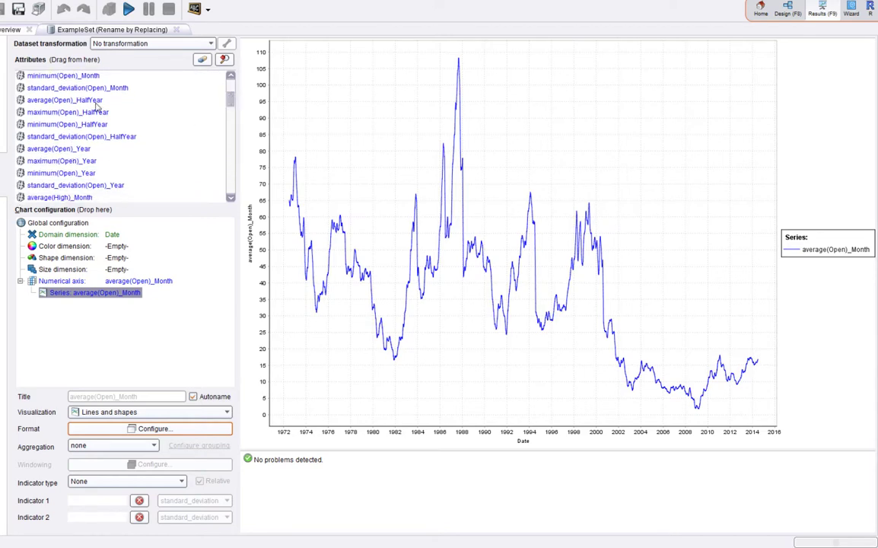
pyautogui.moveTo(94, 100); pyautogui.dragTo(83, 293)
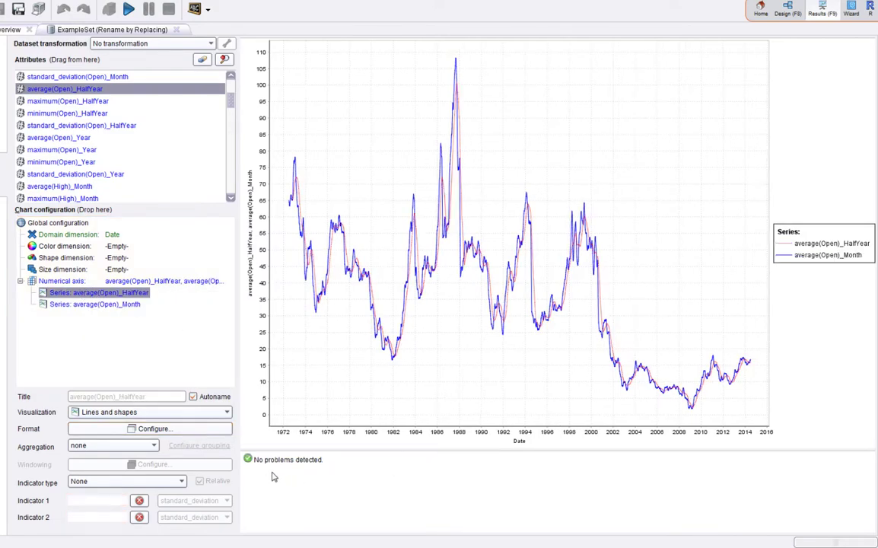
pyautogui.click(225, 430)
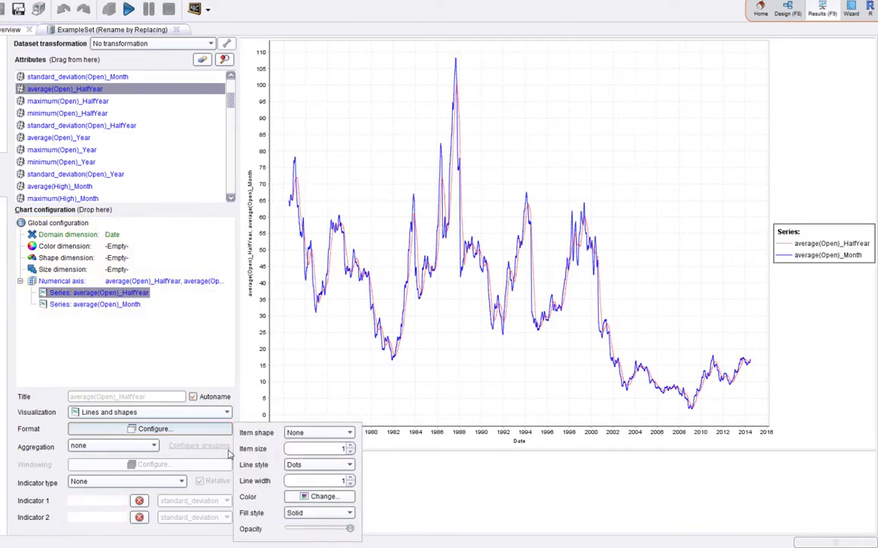
pyautogui.click(348, 465)
pyautogui.click(340, 485)
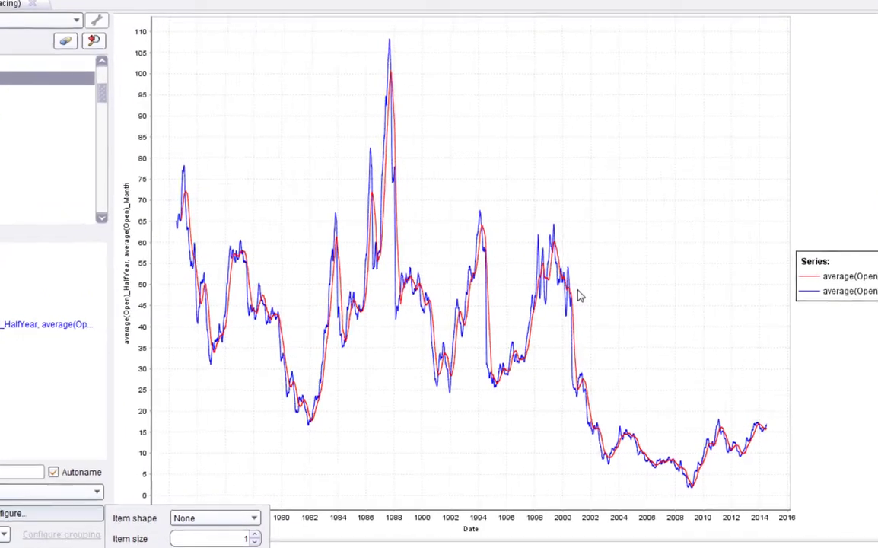
pyautogui.moveTo(484, 236)
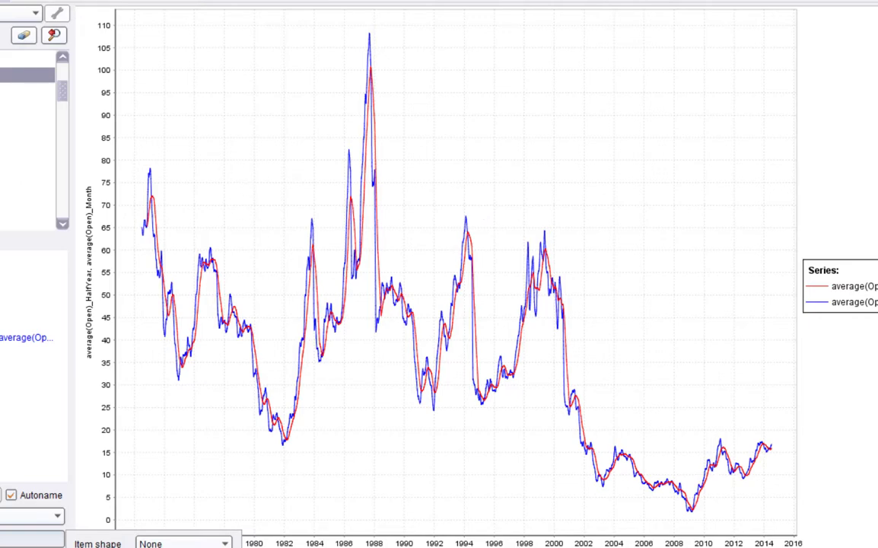
# Step: Add average(Open)_Year to the same numerical axis and set its line style to Solid
pyautogui.click(57, 264)
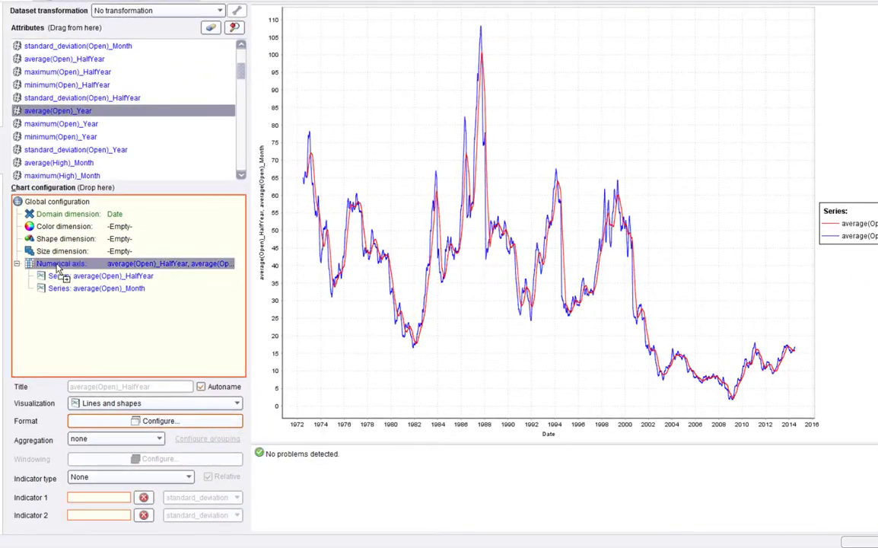
pyautogui.moveTo(57, 266); pyautogui.dragTo(53, 276)
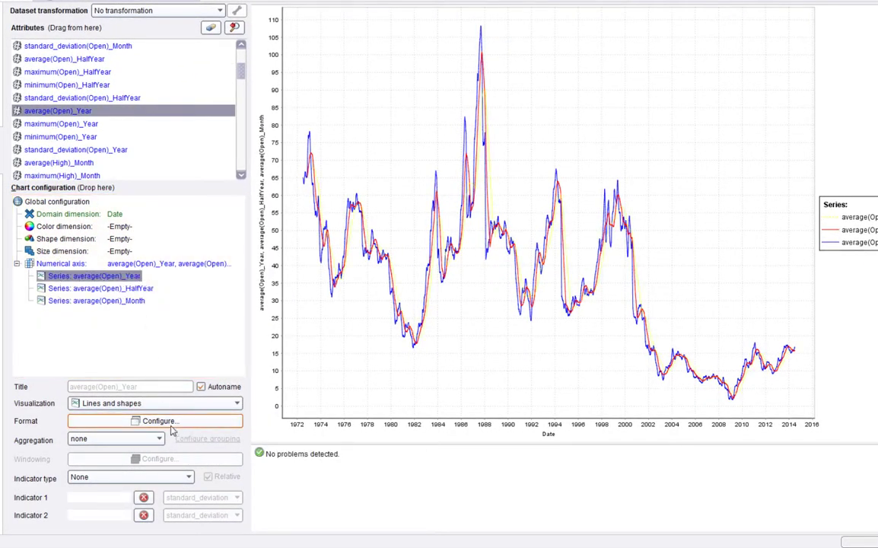
pyautogui.click(141, 421)
pyautogui.click(334, 459)
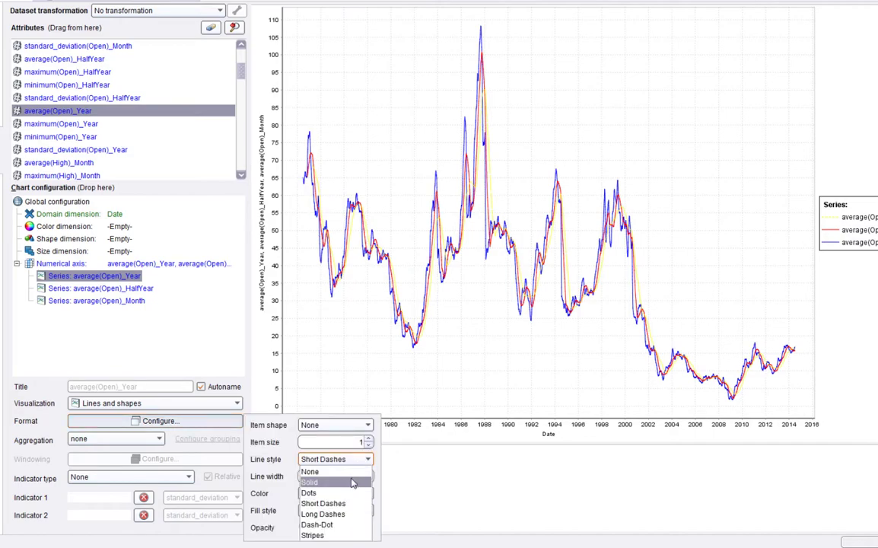
pyautogui.click(328, 474)
# Step: Change the line color of the average(Open)_Year series to a green swatch
pyautogui.click(341, 494)
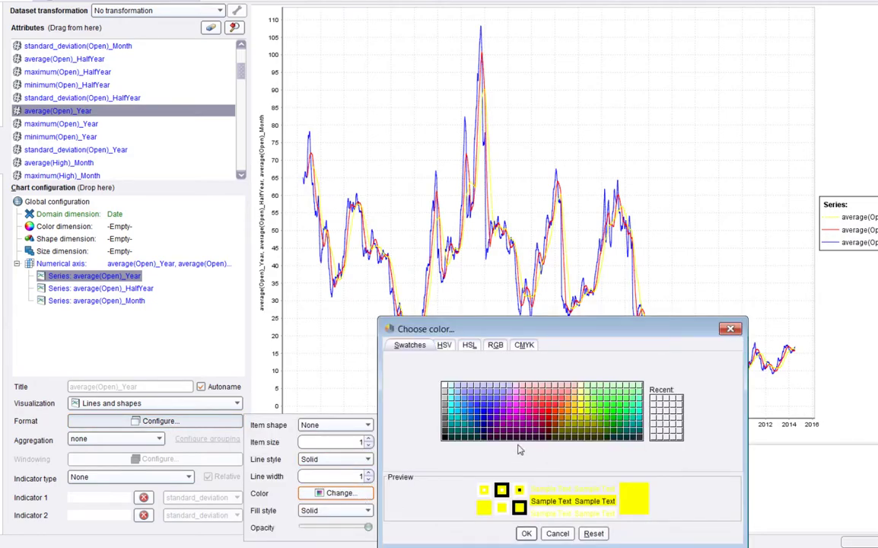
pyautogui.click(614, 418)
pyautogui.click(542, 534)
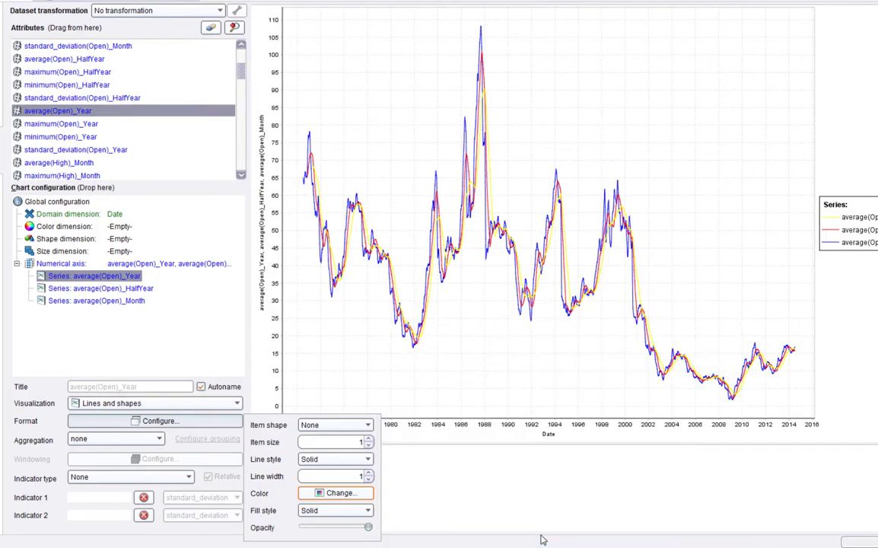
pyautogui.click(338, 494)
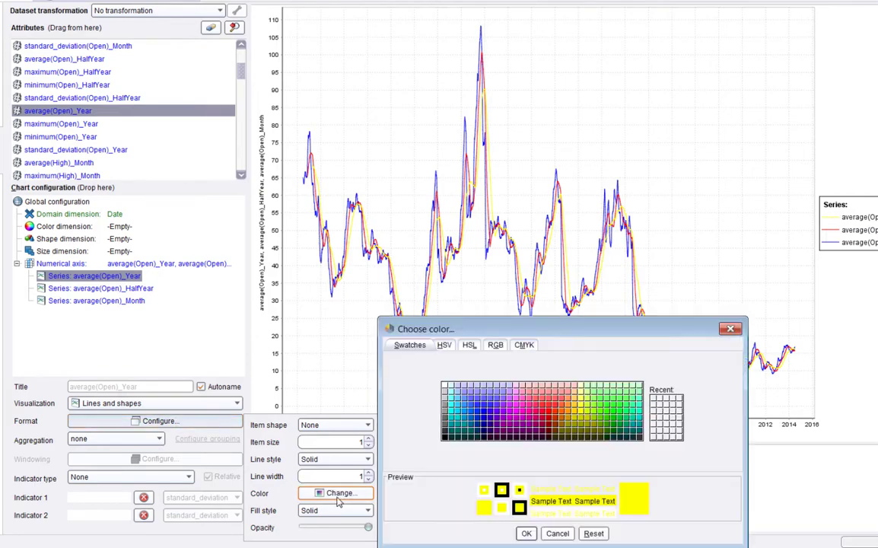
pyautogui.click(606, 418)
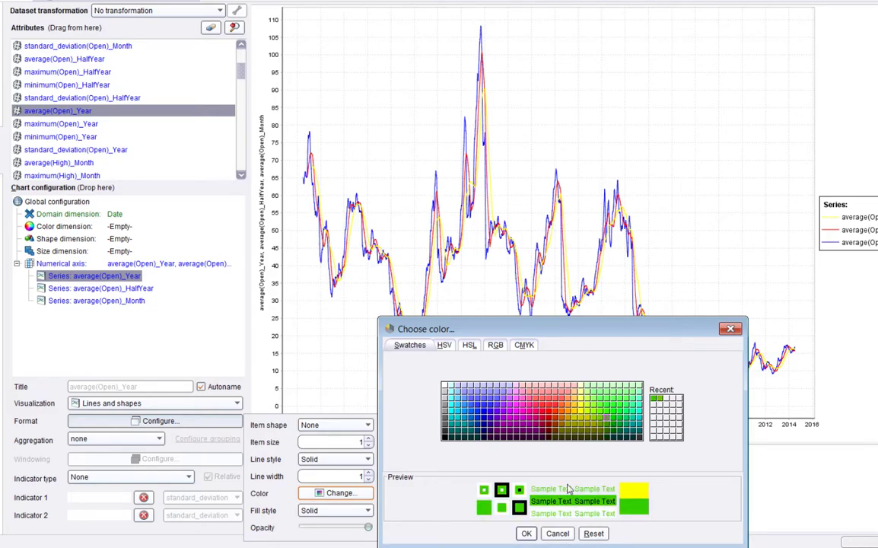
pyautogui.click(525, 534)
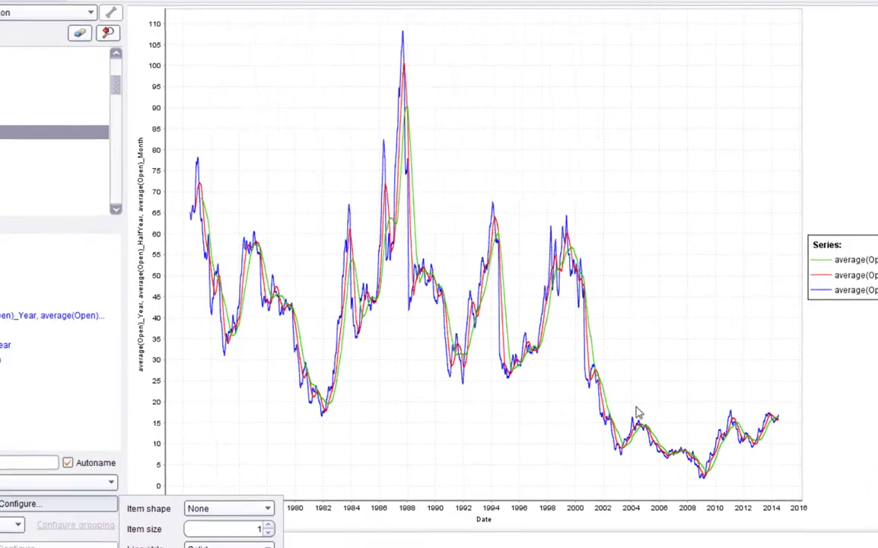
# Step: Zoom the chart into about 2001 to 2012 to compare the month, half-year and year averages, and restore the full range
pyautogui.moveTo(589, 374); pyautogui.dragTo(677, 445)
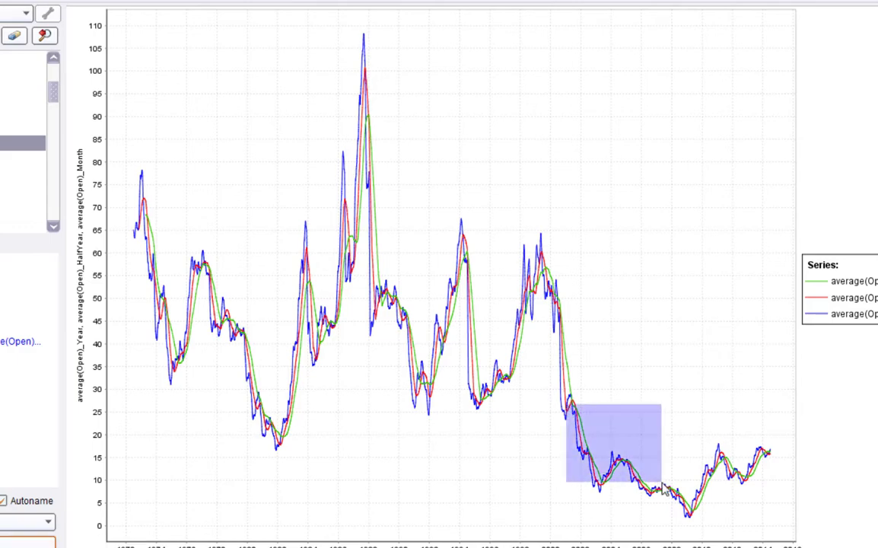
pyautogui.moveTo(663, 489); pyautogui.dragTo(738, 537)
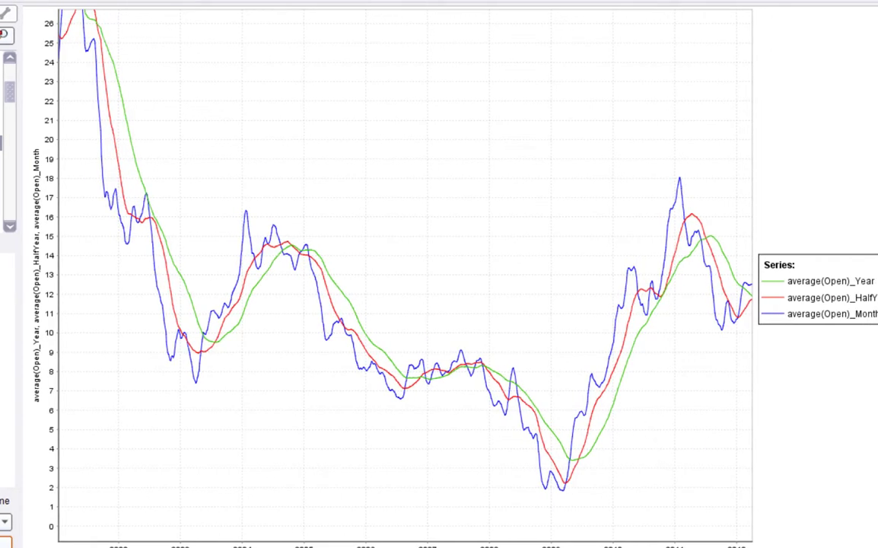
pyautogui.moveTo(10, 88); pyautogui.dragTo(12, 108)
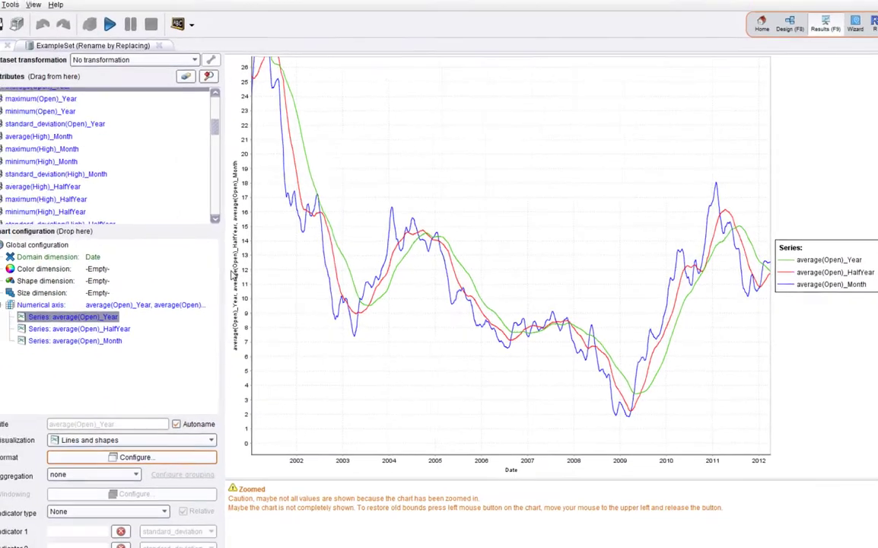
pyautogui.moveTo(233, 275); pyautogui.dragTo(214, 270)
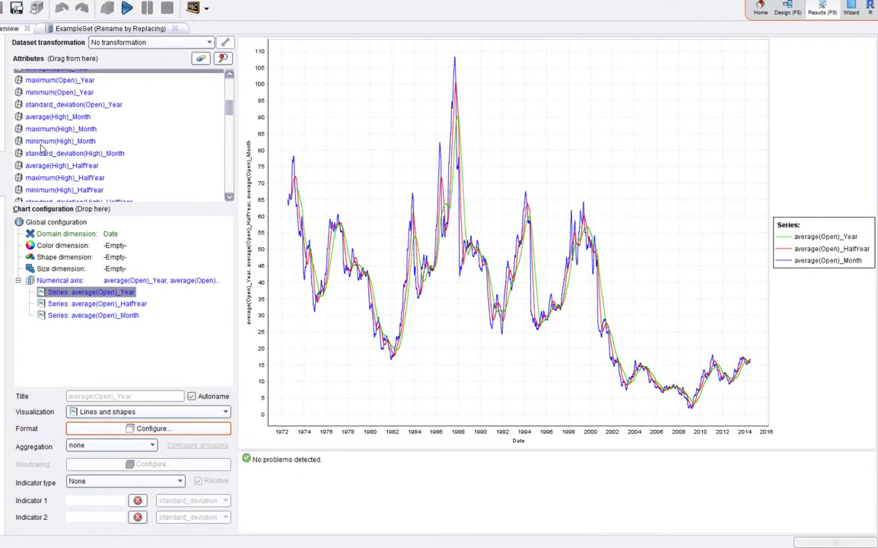
# Step: Replace the average(Open)_HalfYear series with maximum(Open)_Month and the average(Open)_Year series with minimum(Open)_Month
pyautogui.scroll(2, 230, 101)
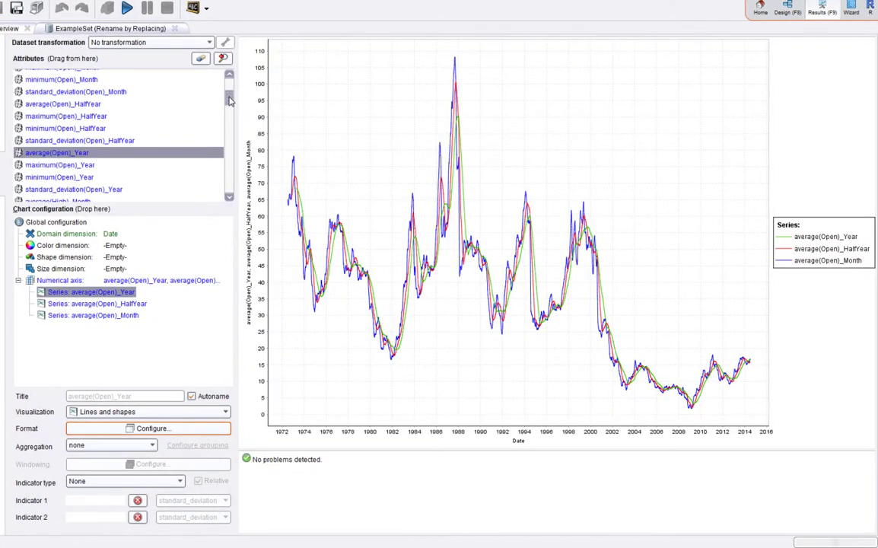
pyautogui.scroll(1, 231, 101)
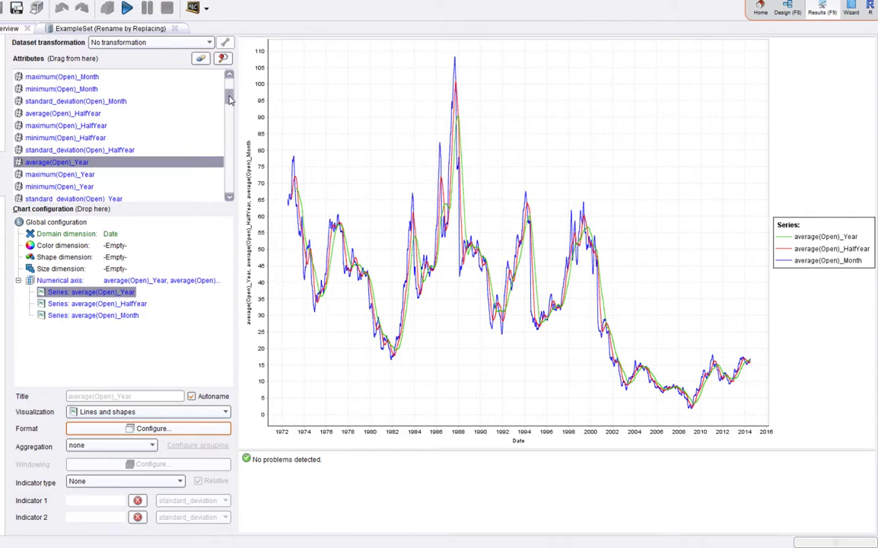
pyautogui.scroll(2, 231, 101)
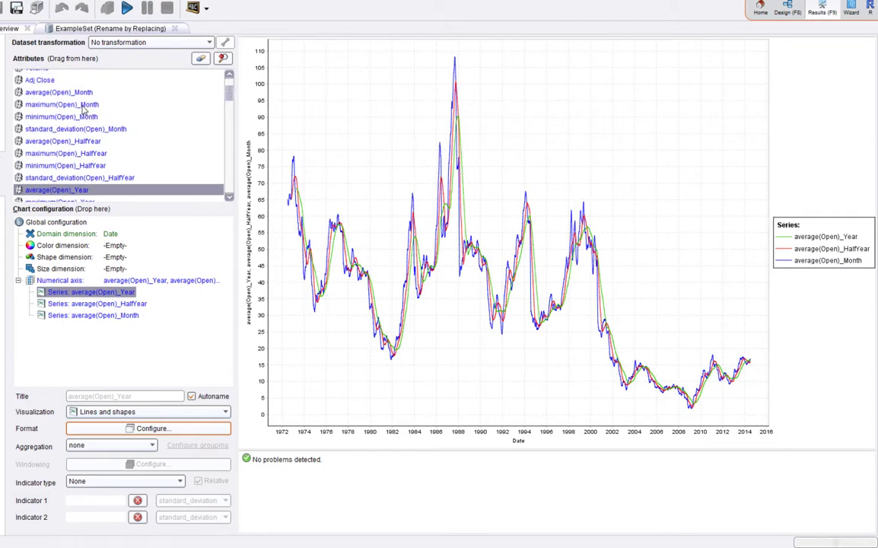
pyautogui.moveTo(84, 109); pyautogui.dragTo(101, 305)
pyautogui.click(111, 309)
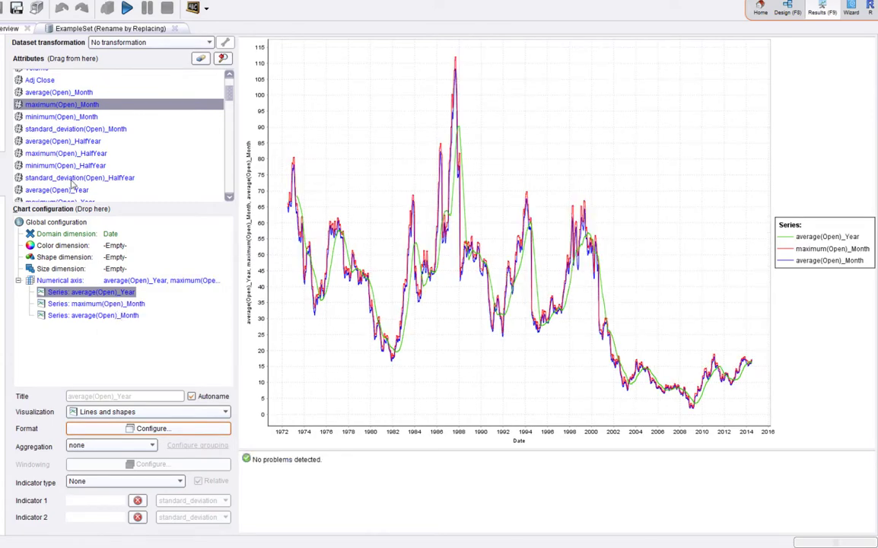
pyautogui.moveTo(54, 119); pyautogui.dragTo(78, 300)
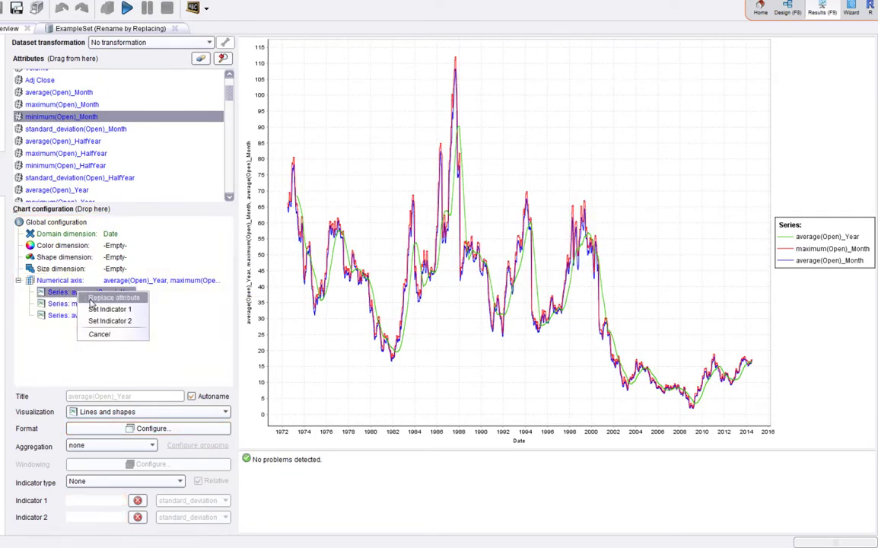
pyautogui.click(99, 301)
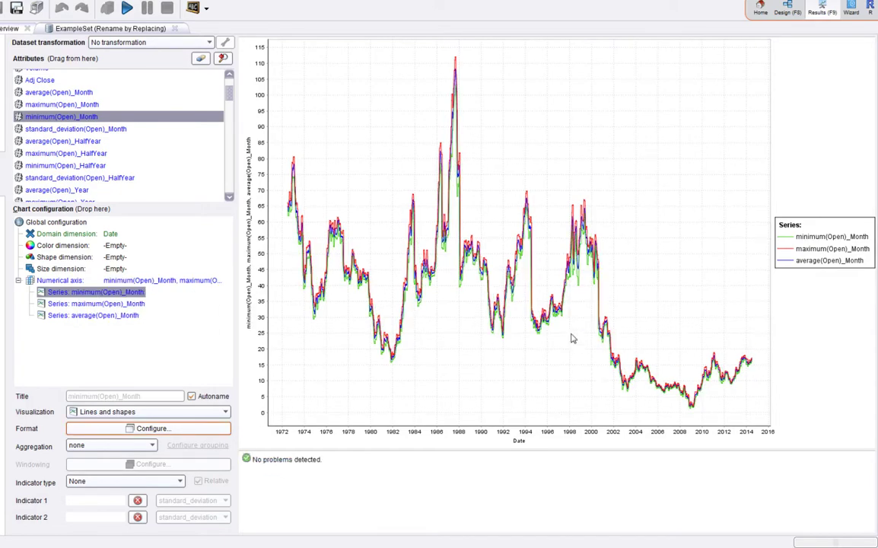
# Step: Zoom the chart into the early 2000s and reorder the series as maximum(Open)_Month, average(Open)_Month, minimum(Open)_Month
pyautogui.moveTo(567, 321); pyautogui.dragTo(708, 417)
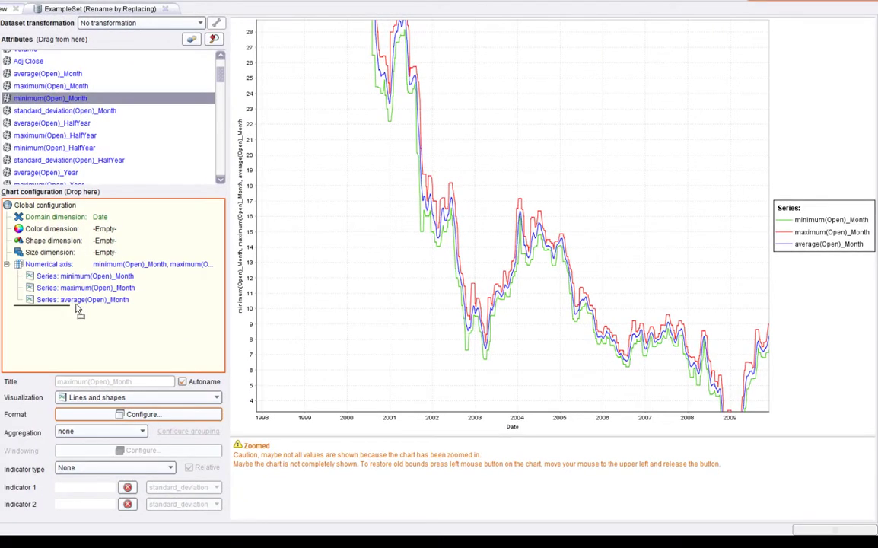
pyautogui.moveTo(79, 310); pyautogui.dragTo(90, 287)
pyautogui.click(92, 304)
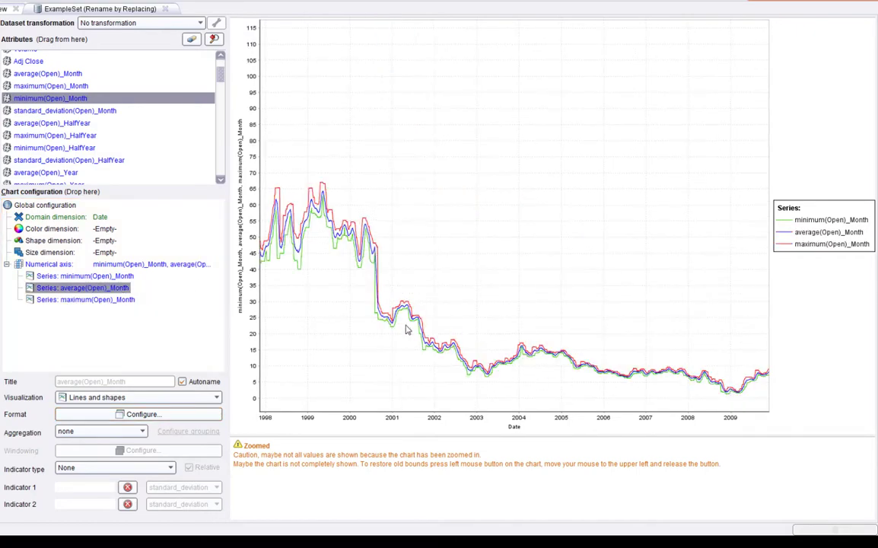
pyautogui.moveTo(407, 324); pyautogui.dragTo(566, 393)
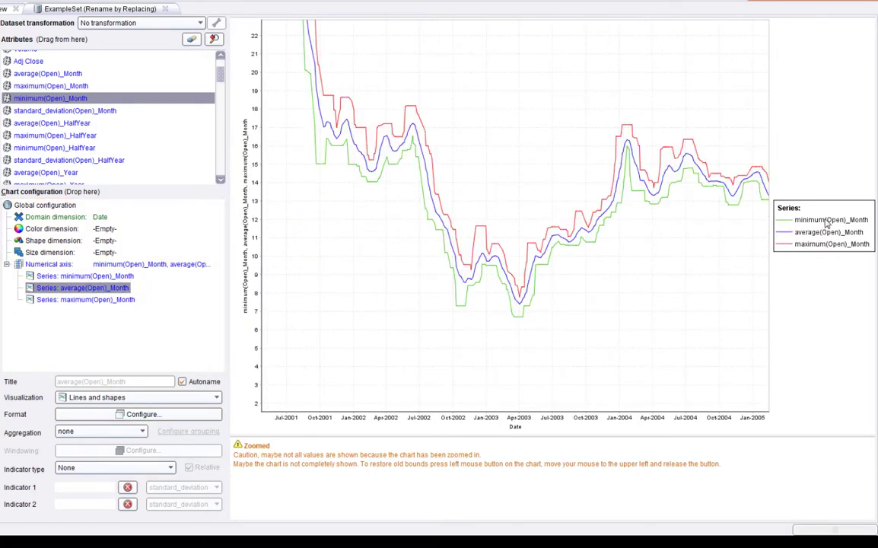
pyautogui.click(83, 277)
pyautogui.moveTo(84, 280)
pyautogui.mouseDown()
pyautogui.moveTo(78, 300)
pyautogui.moveTo(71, 277)
pyautogui.moveTo(73, 301)
pyautogui.moveTo(78, 289)
pyautogui.mouseUp()
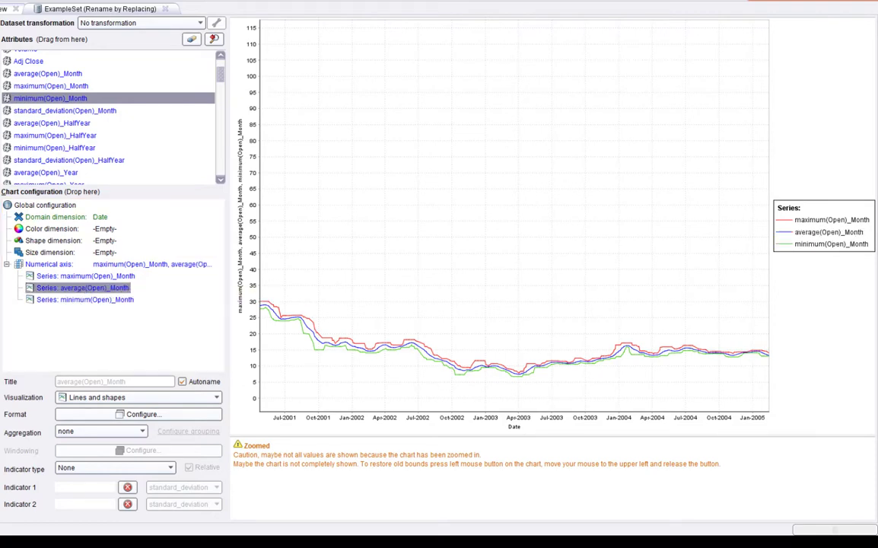
# Step: Zoom the chart into about May 2003 to January 2004 and examine how the monthly maximum, average and minimum curves relate
pyautogui.moveTo(520, 332); pyautogui.dragTo(628, 371)
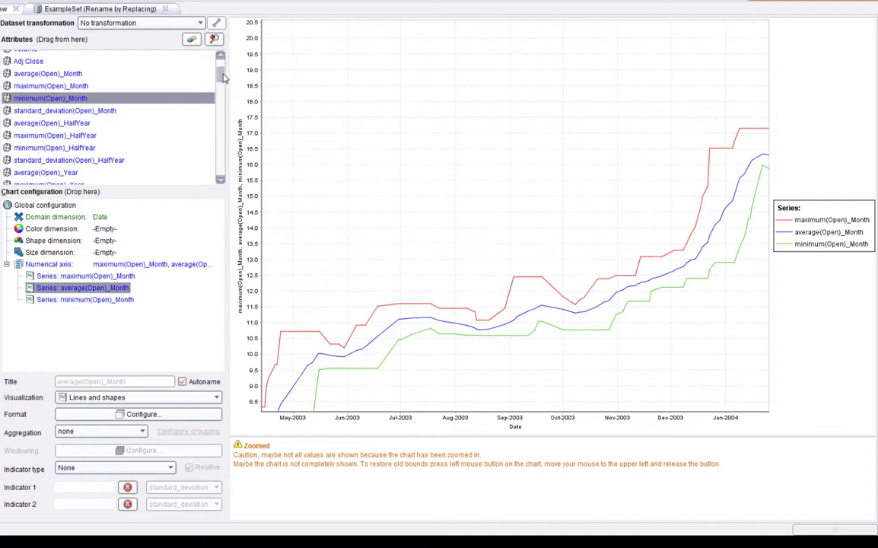
pyautogui.scroll(2, 223, 78)
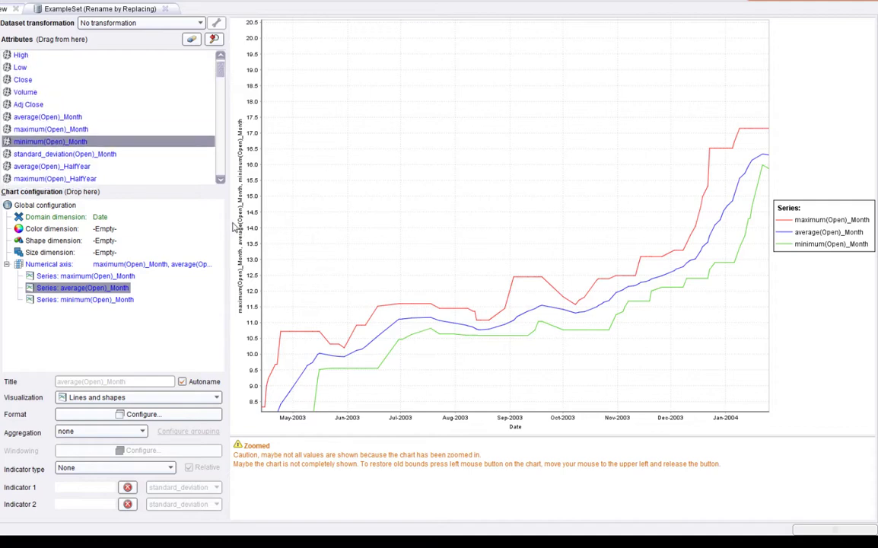
pyautogui.moveTo(234, 227); pyautogui.dragTo(229, 220)
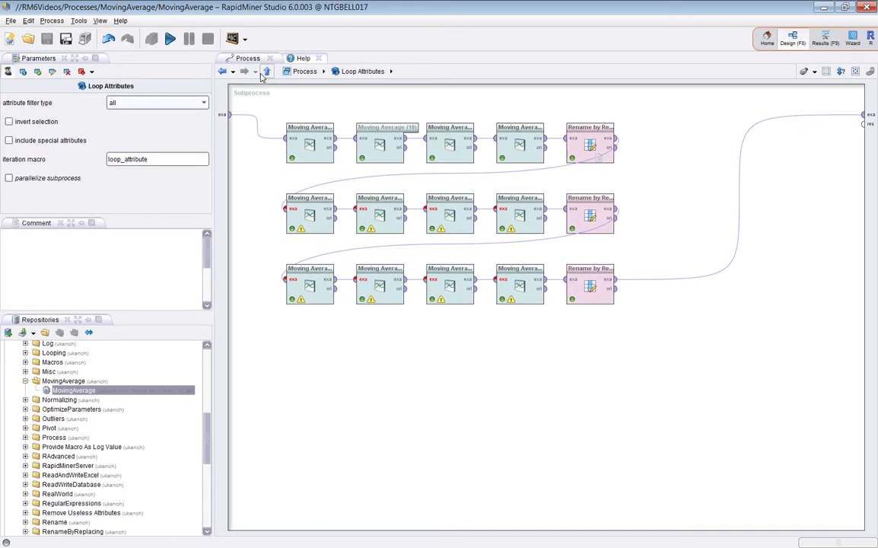
# Step: Review the window weighting options of the first row's standard_deviation Moving Average operator in the Loop Attributes subprocess, keeping Rectangular
pyautogui.click(525, 148)
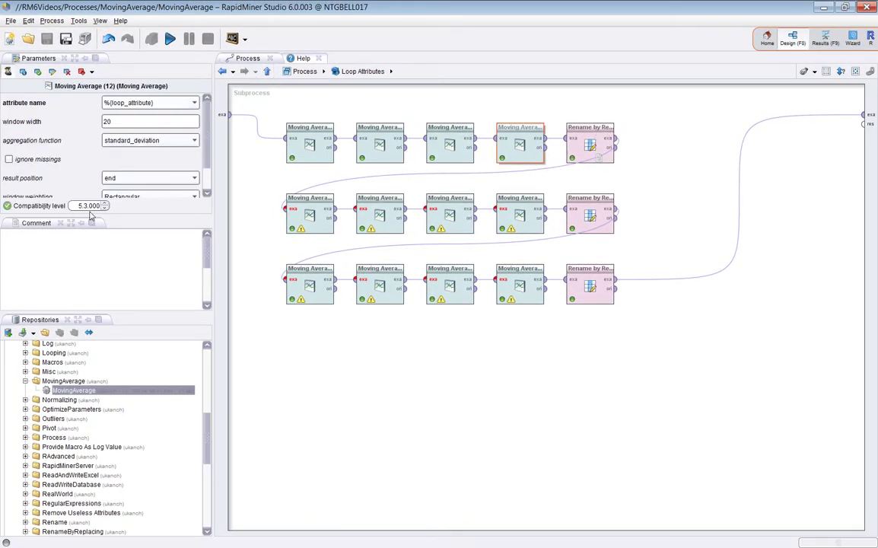
pyautogui.click(60, 223)
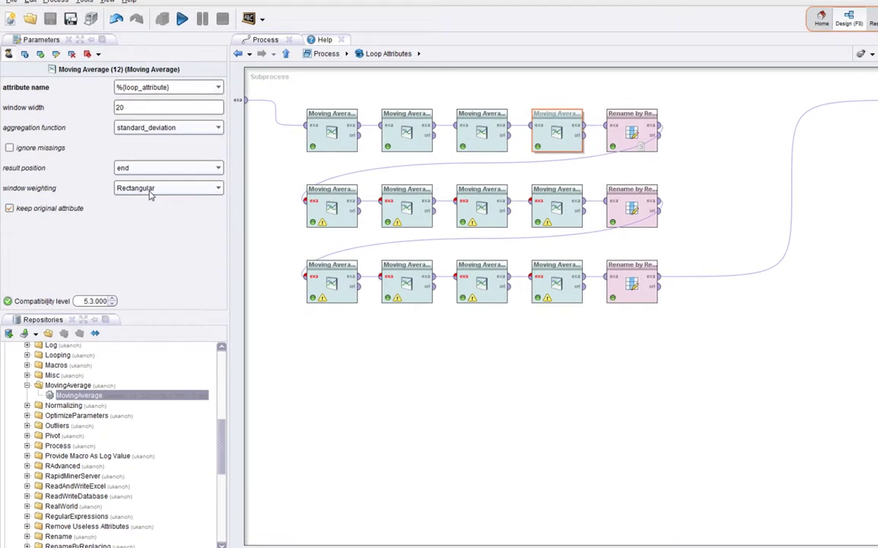
pyautogui.click(140, 199)
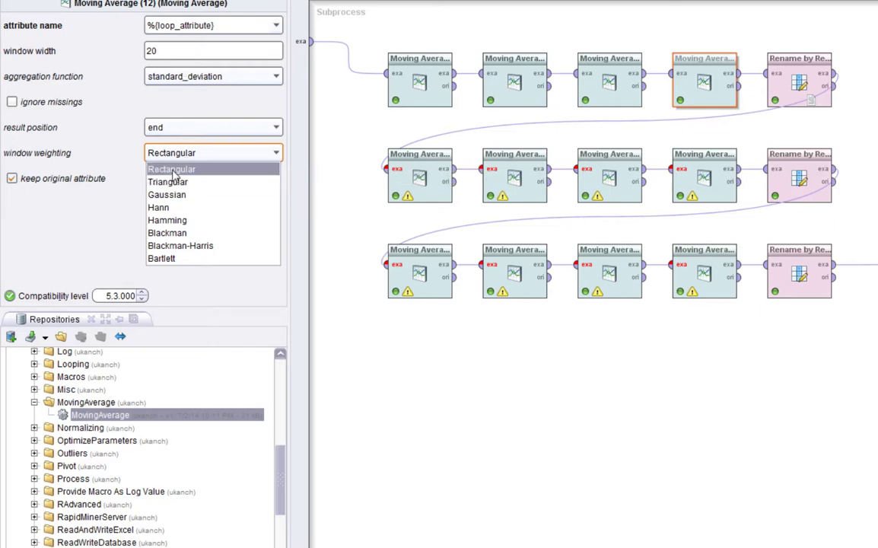
pyautogui.click(175, 170)
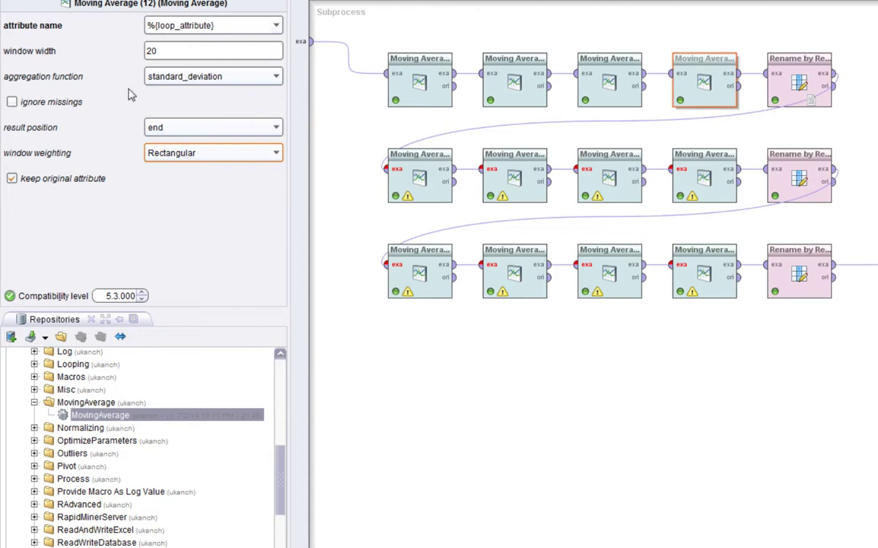
pyautogui.click(157, 141)
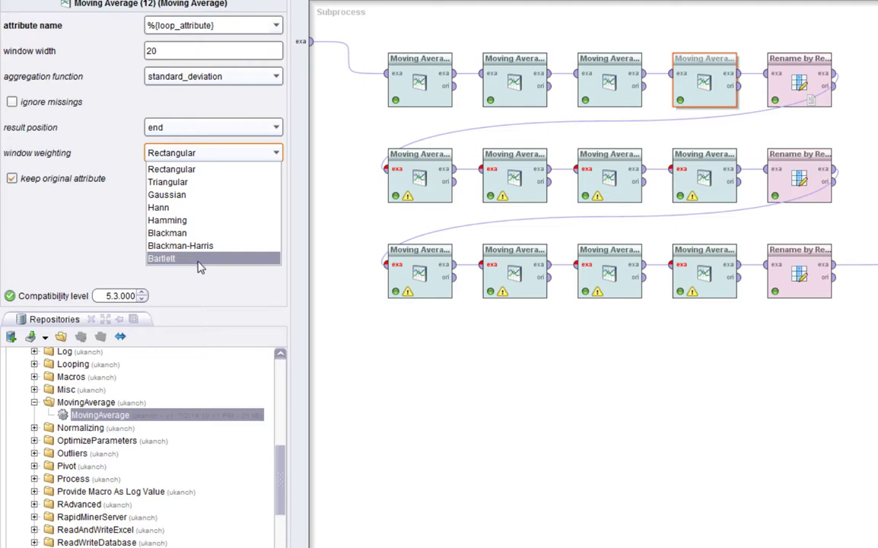
pyautogui.click(104, 156)
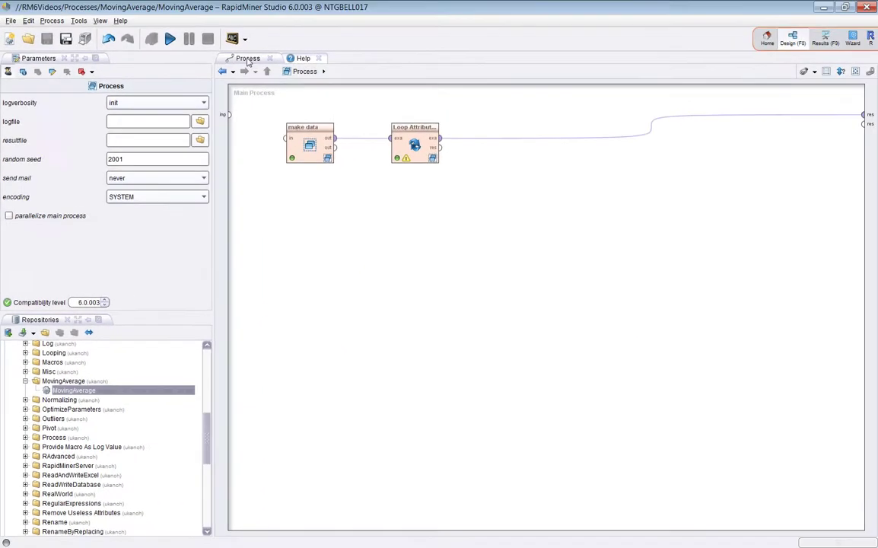
# Step: Run the whole process from the main level and plot average(Open)_Month against Date in an advanced chart of the result
pyautogui.click(411, 130)
pyautogui.click(170, 39)
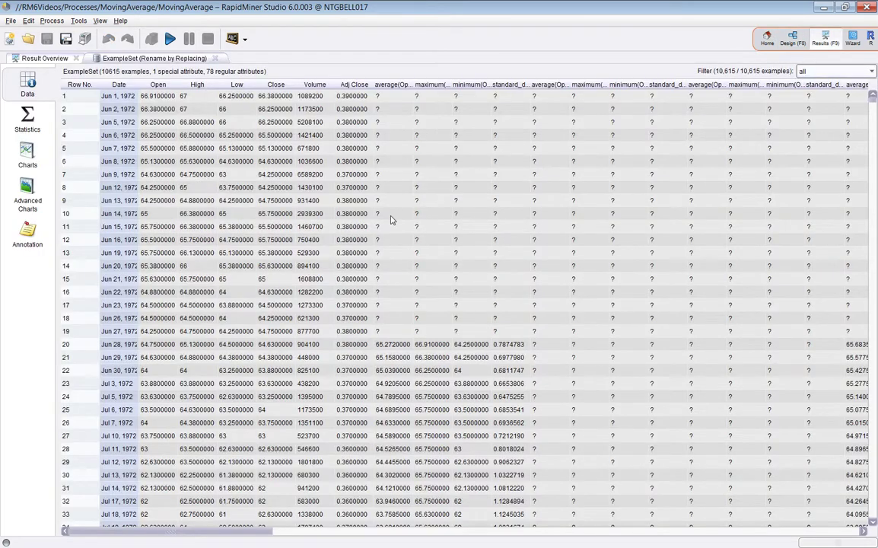
pyautogui.click(25, 193)
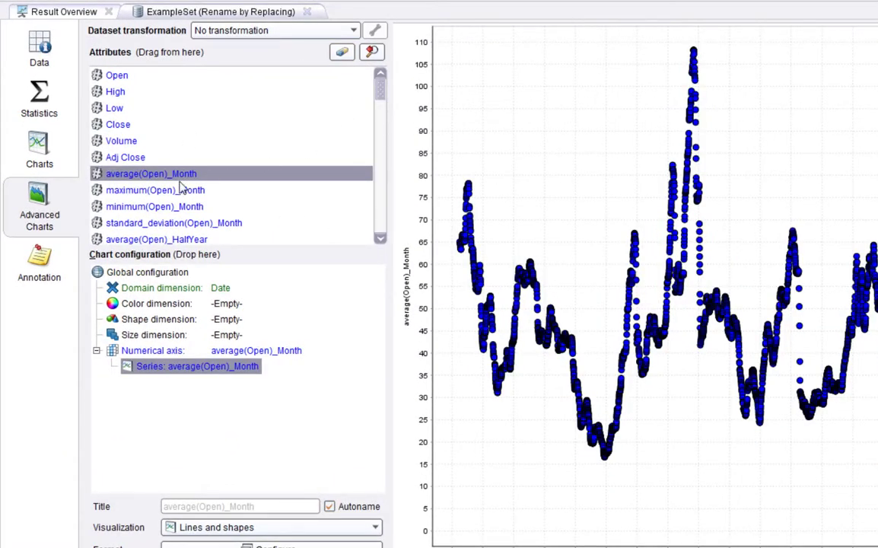
# Step: Set average(Open)_Month as the chart's domain dimension and replace the plotted series attribute with average(Open)_Year
pyautogui.moveTo(163, 174); pyautogui.dragTo(181, 293)
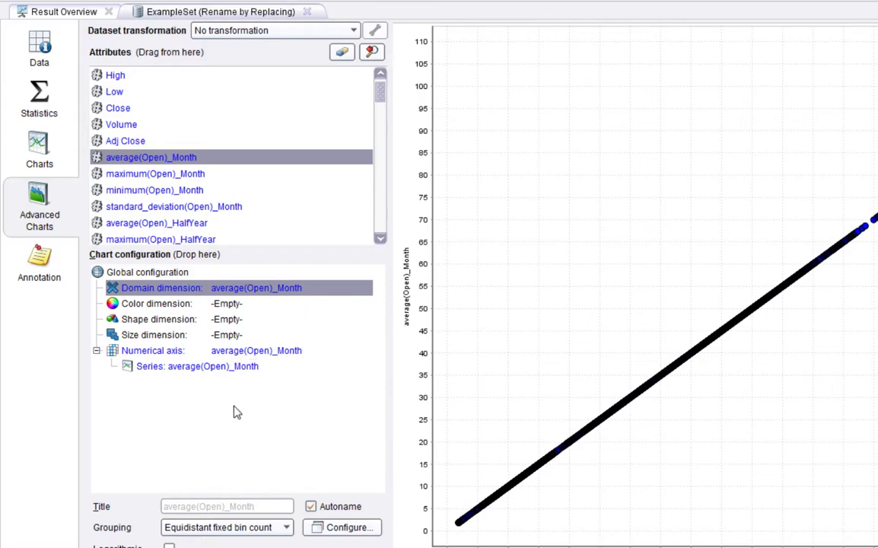
pyautogui.click(235, 373)
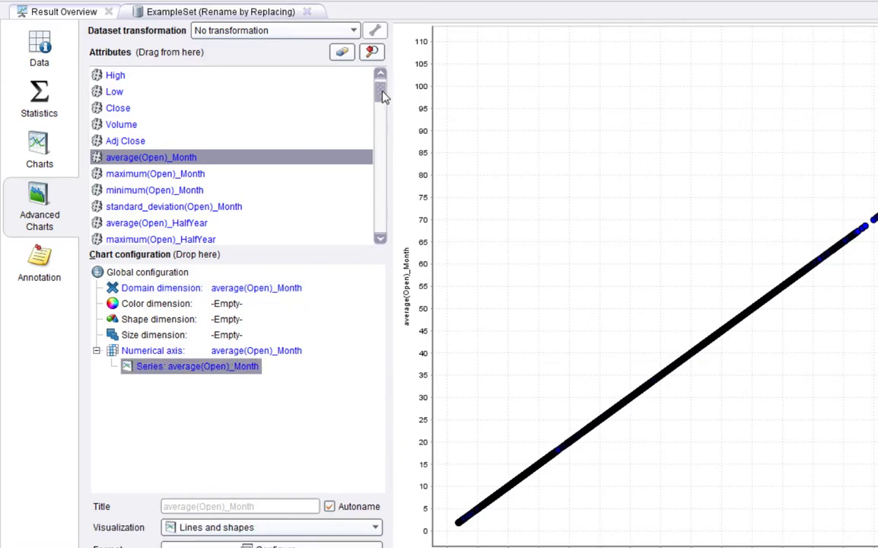
pyautogui.moveTo(382, 93); pyautogui.dragTo(386, 114)
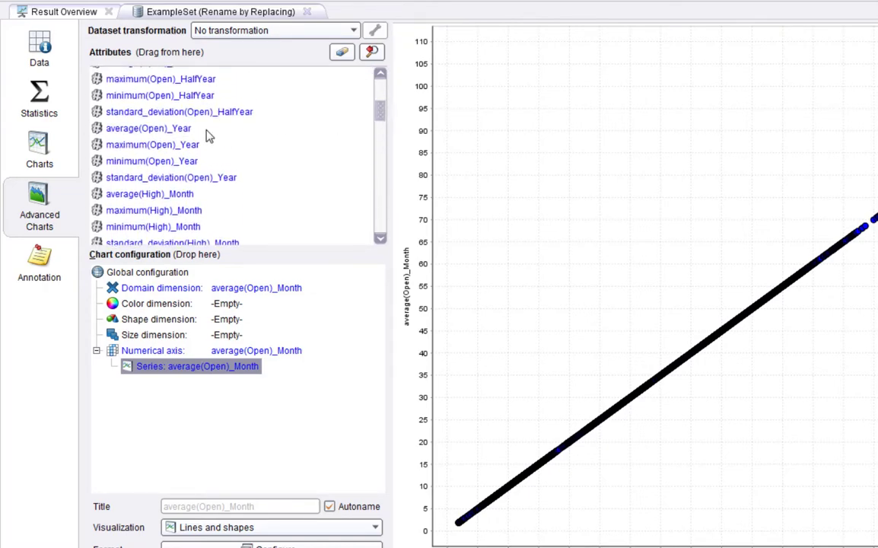
pyautogui.moveTo(175, 129); pyautogui.dragTo(186, 375)
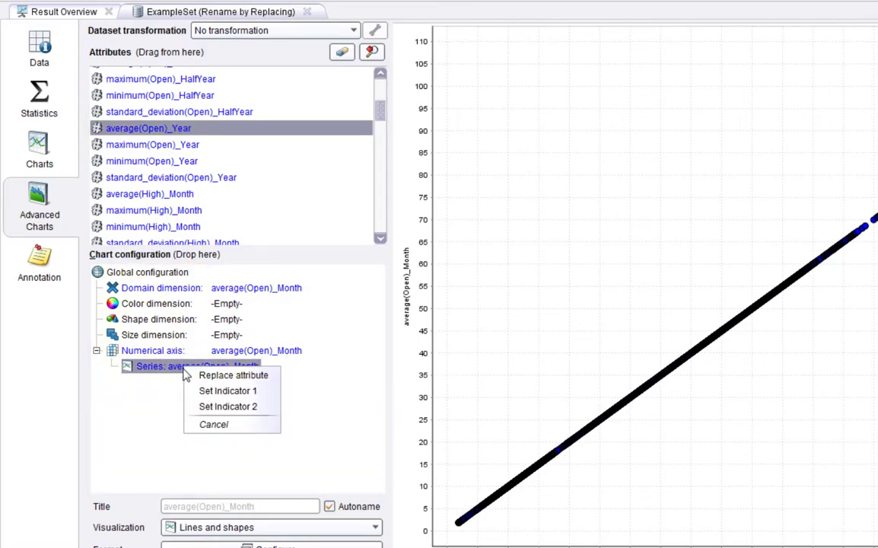
pyautogui.click(191, 376)
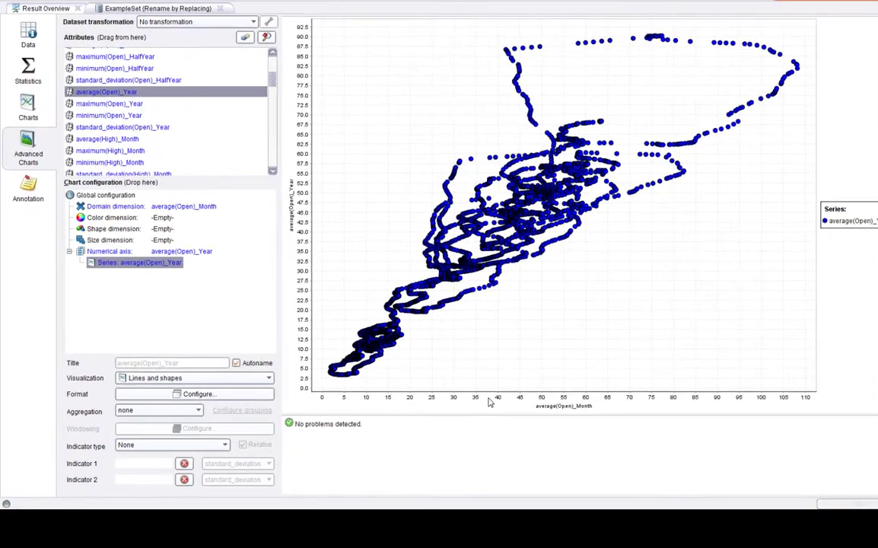
# Step: Assign Date to the chart's color dimension and average(Volume)_Year to its size dimension
pyautogui.scroll(-5, 245, 70)
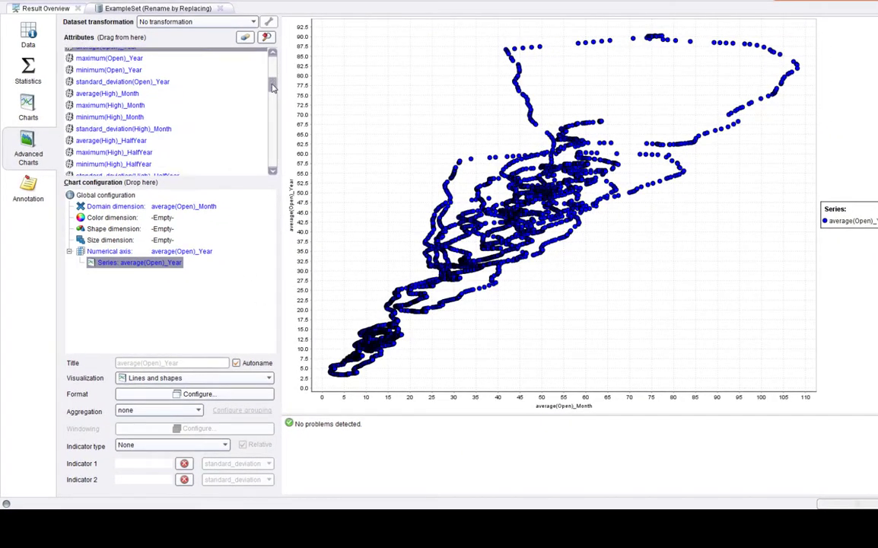
pyautogui.moveTo(272, 103); pyautogui.dragTo(246, 146)
pyautogui.moveTo(84, 169); pyautogui.dragTo(114, 219)
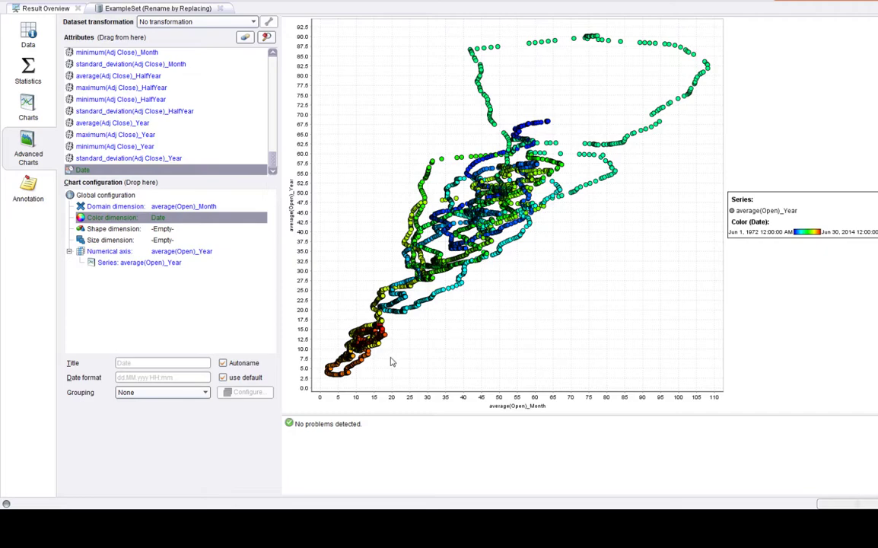
pyautogui.moveTo(272, 158)
pyautogui.mouseDown()
pyautogui.moveTo(268, 88)
pyautogui.moveTo(266, 150)
pyautogui.mouseUp()
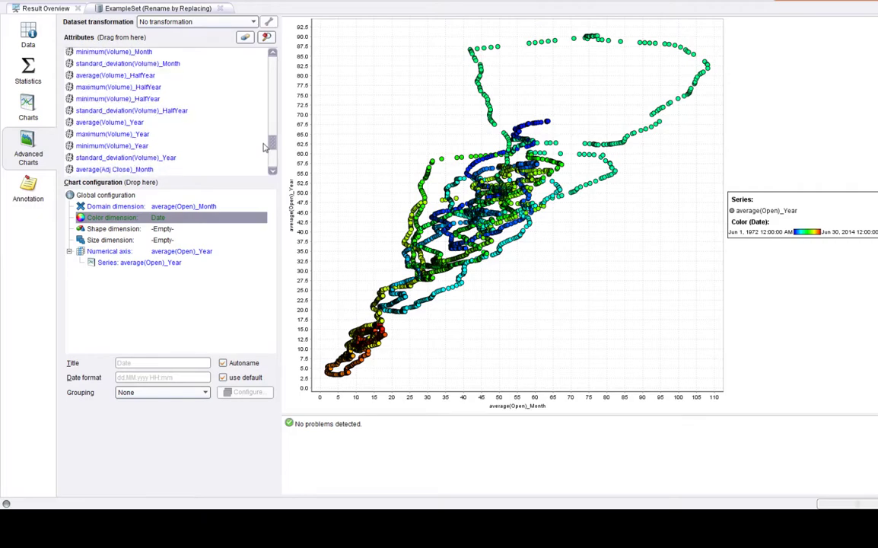
pyautogui.click(130, 124)
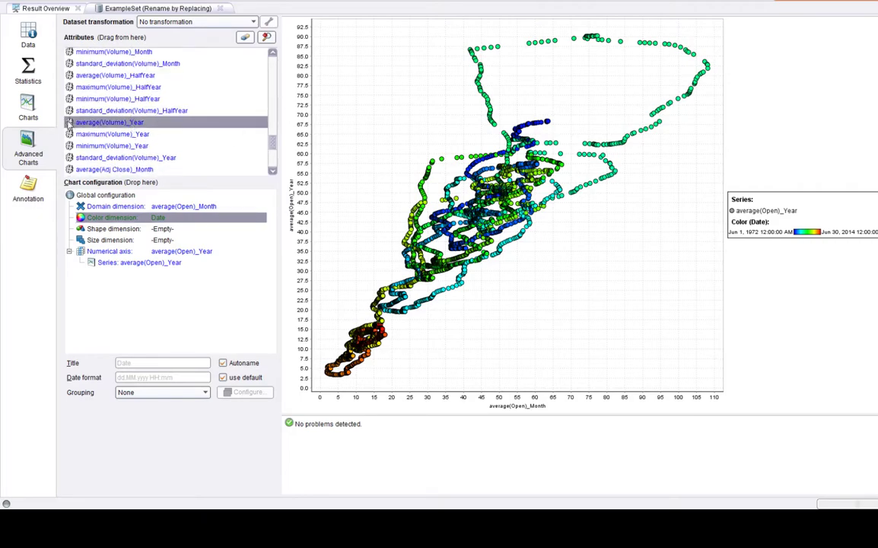
pyautogui.moveTo(96, 127); pyautogui.dragTo(125, 243)
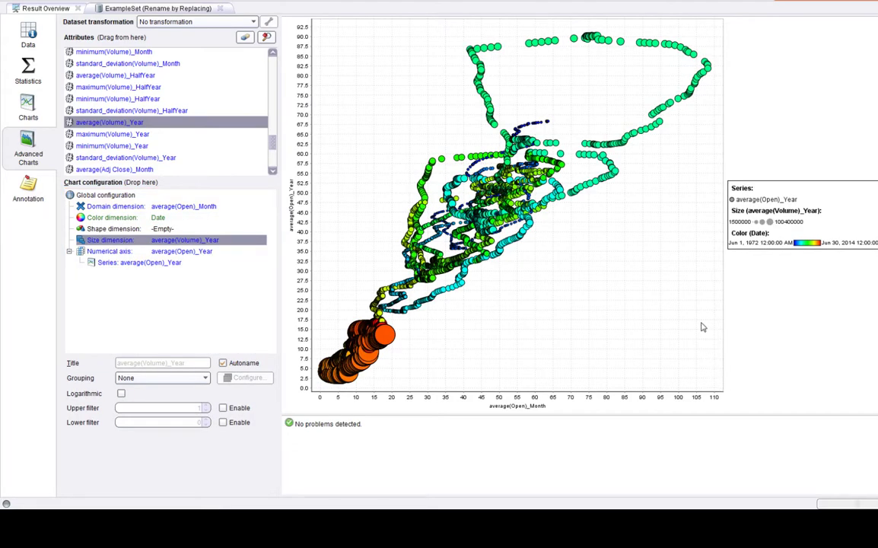